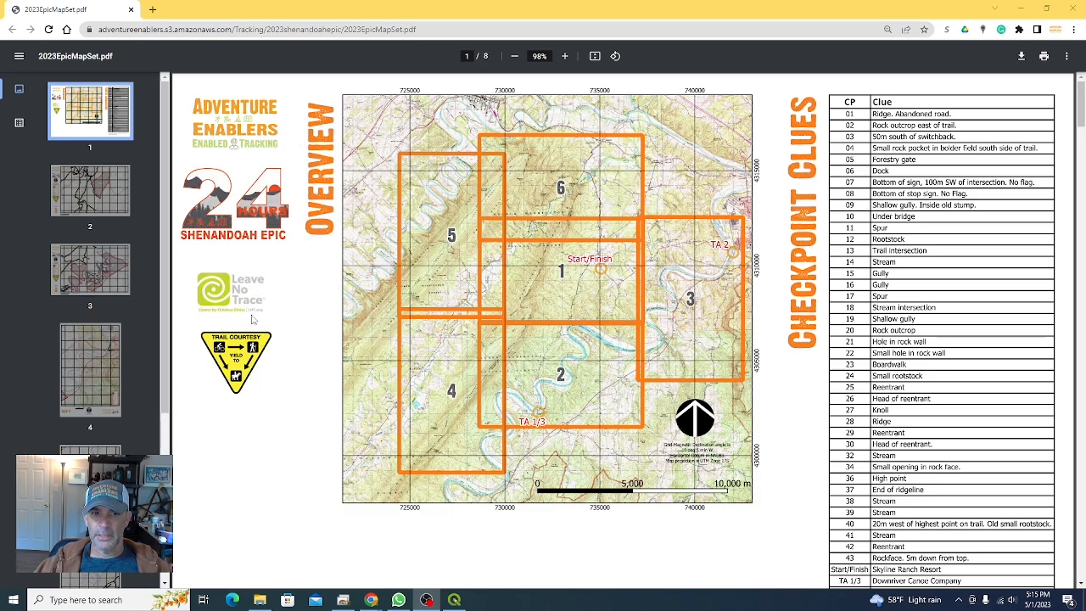
Step: Browse the overview page and the Map 1 page of the 2023 Epic map set PDF
{"action": "scroll", "coordinate": [274, 424], "scroll_direction": "down", "scroll_amount": 1}
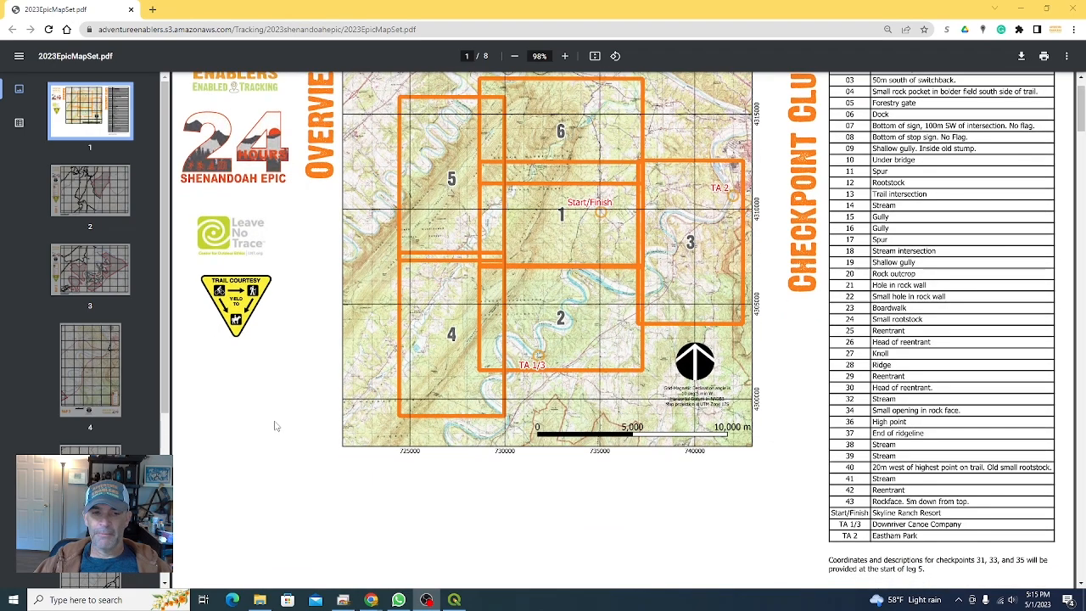
{"action": "left_click", "coordinate": [124, 195]}
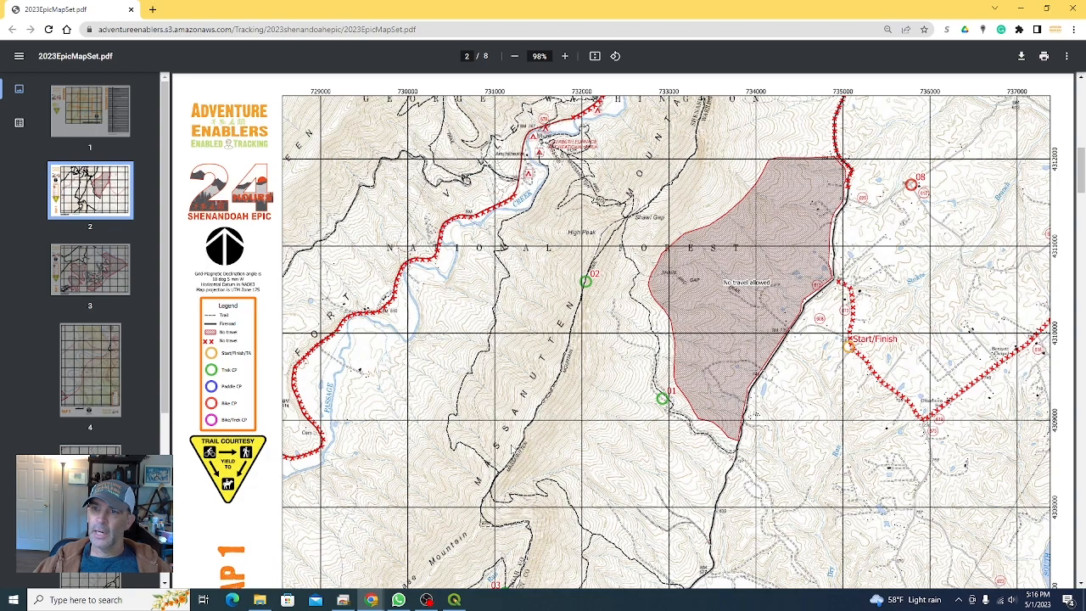
{"action": "scroll", "coordinate": [632, 364], "scroll_direction": "down", "scroll_amount": 2}
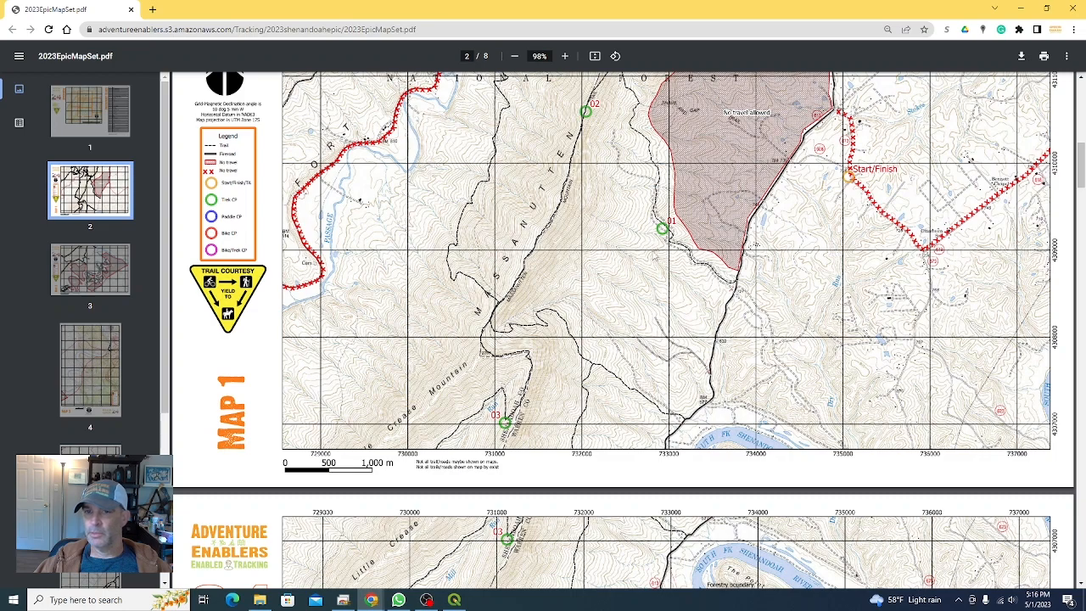
{"action": "scroll", "coordinate": [606, 339], "scroll_direction": "up", "scroll_amount": 1}
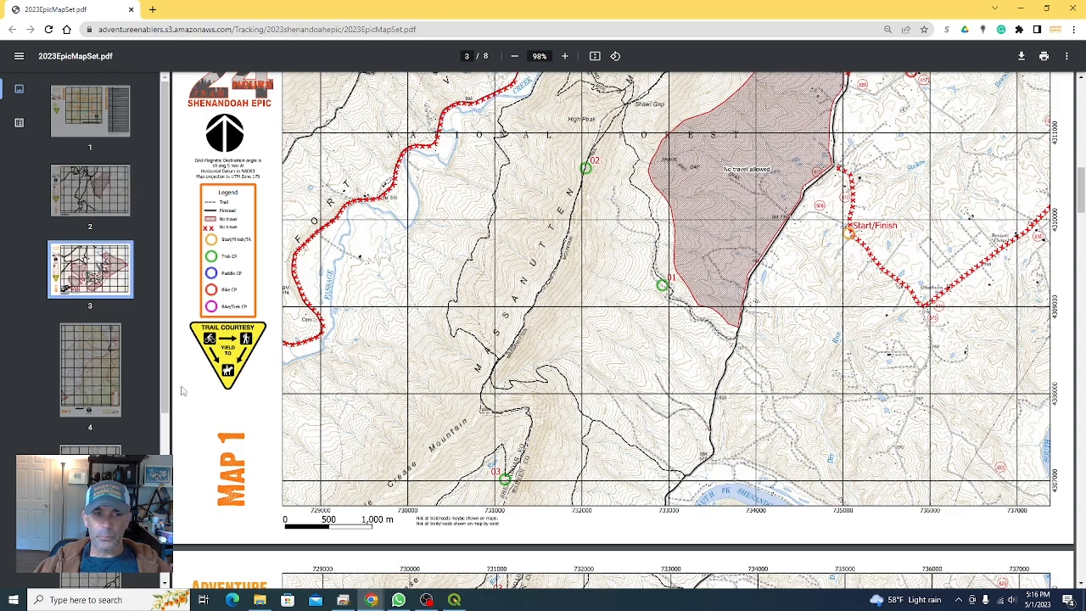
{"action": "scroll", "coordinate": [89, 407], "scroll_direction": "down", "scroll_amount": 3}
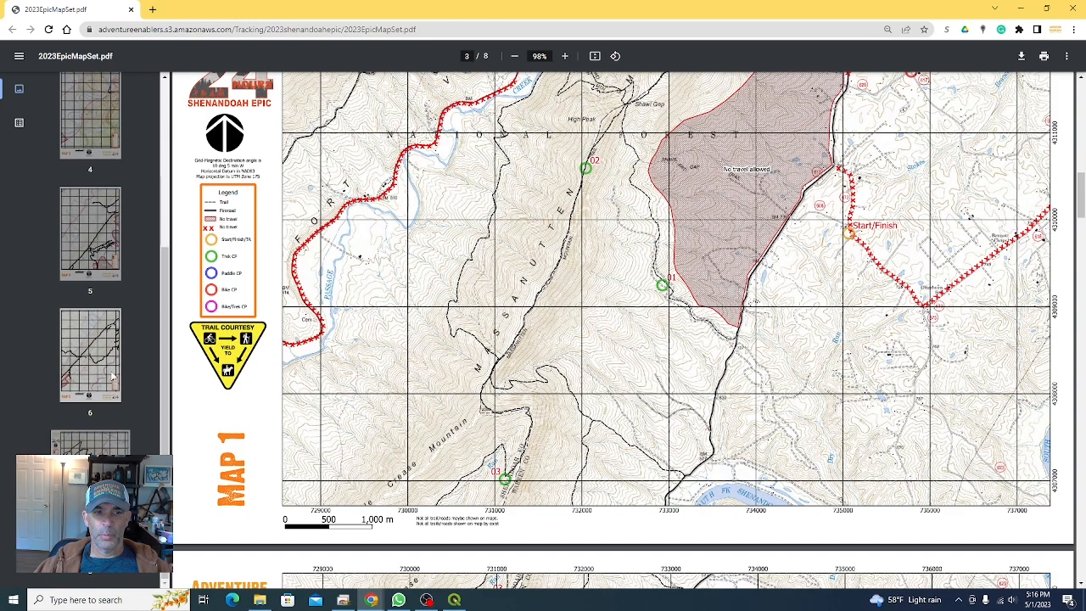
Step: Page through the remaining map sheets of the PDF, including Map 7, and return to page 3
{"action": "left_click", "coordinate": [109, 255]}
{"action": "left_click", "coordinate": [108, 151]}
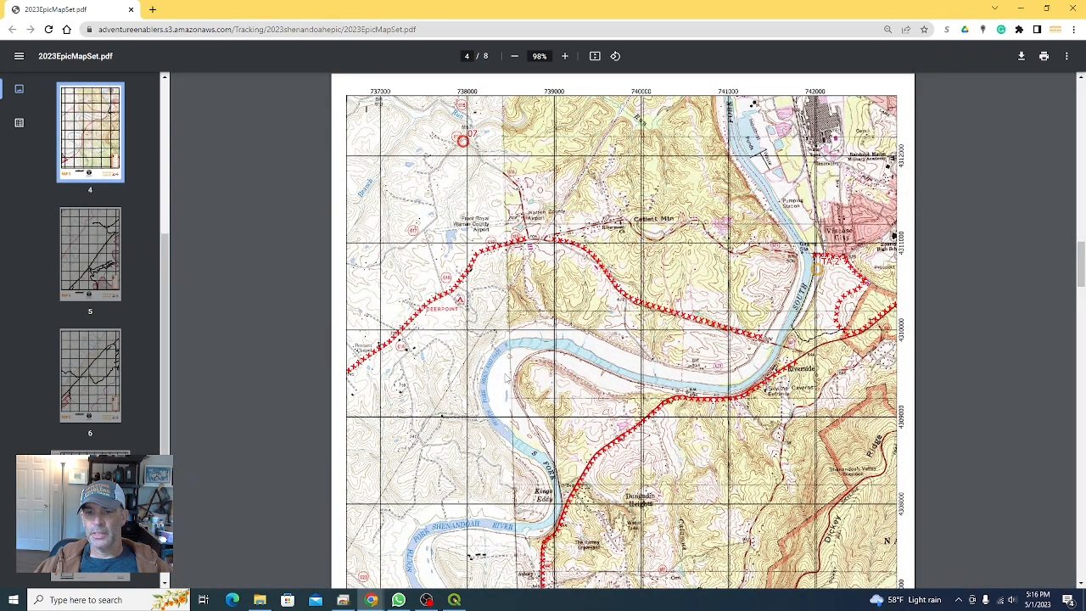
{"action": "left_click", "coordinate": [94, 270]}
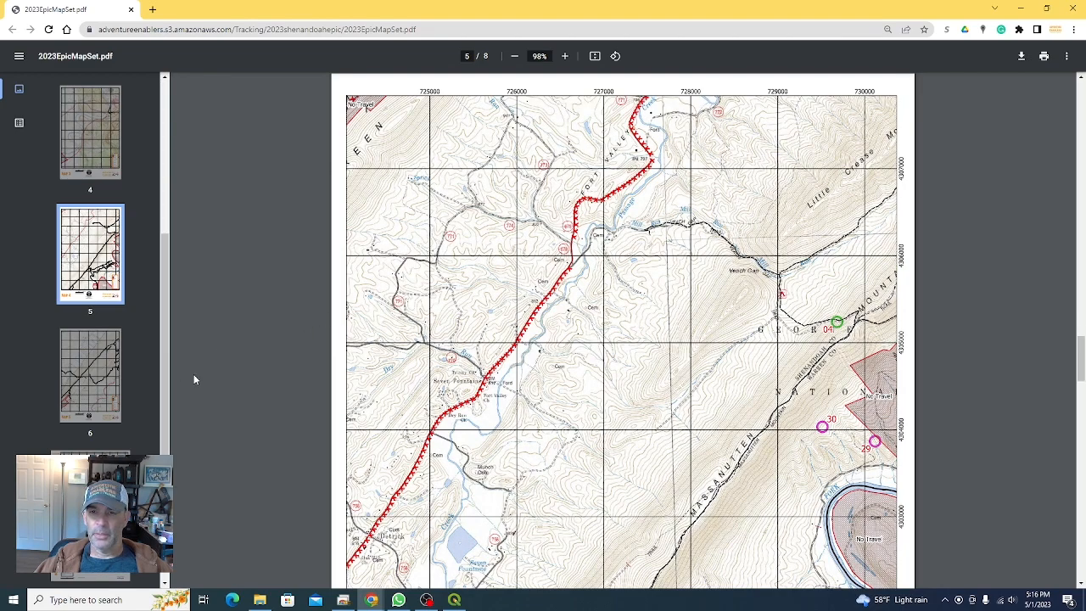
{"action": "scroll", "coordinate": [239, 348], "scroll_direction": "down", "scroll_amount": 3}
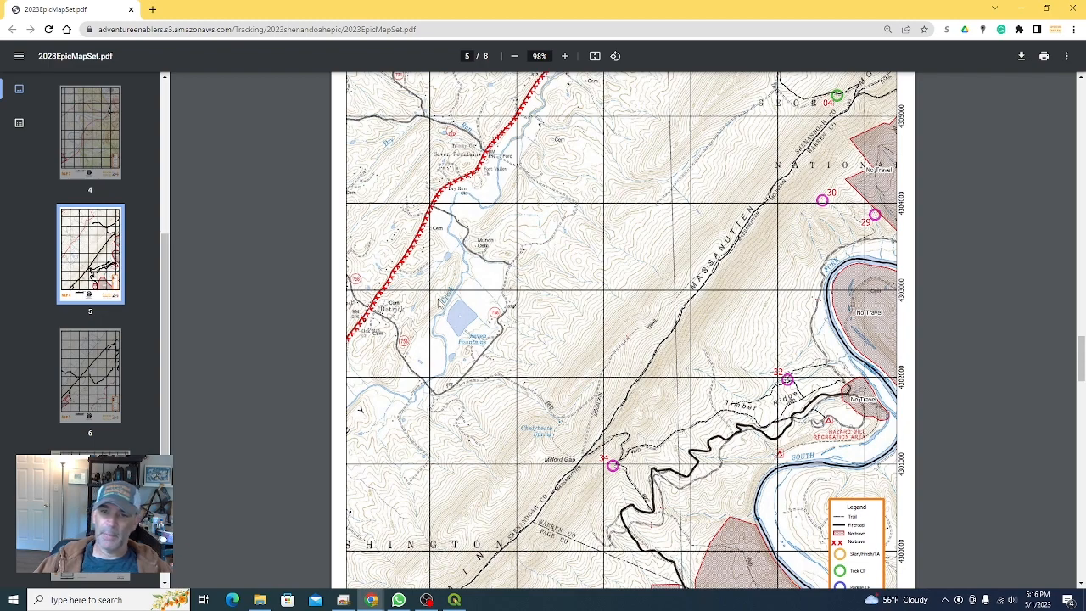
{"action": "left_click", "coordinate": [100, 552]}
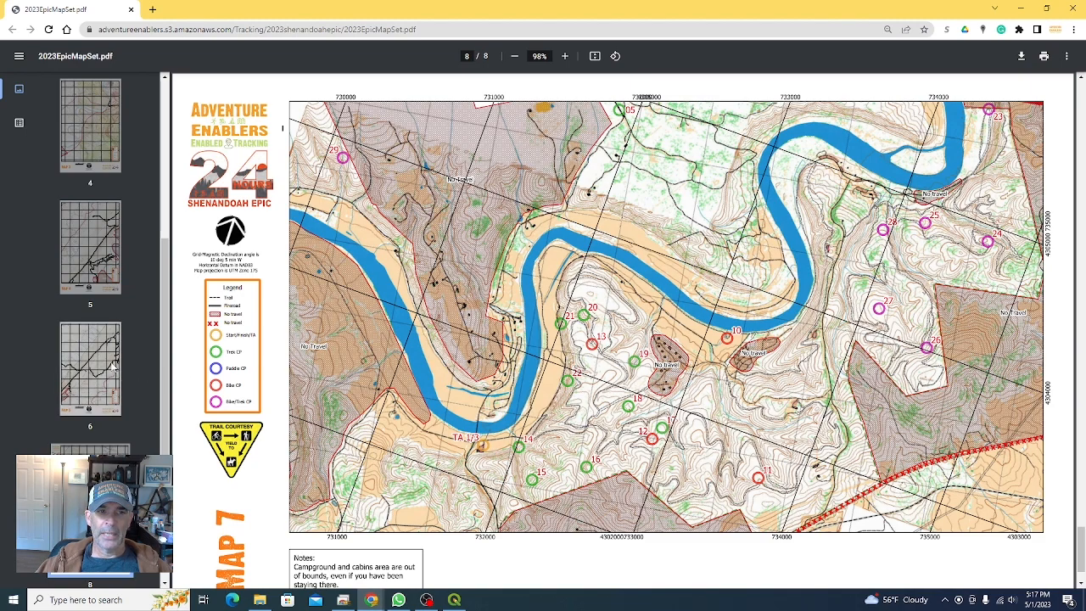
{"action": "scroll", "coordinate": [115, 371], "scroll_direction": "up", "scroll_amount": 5}
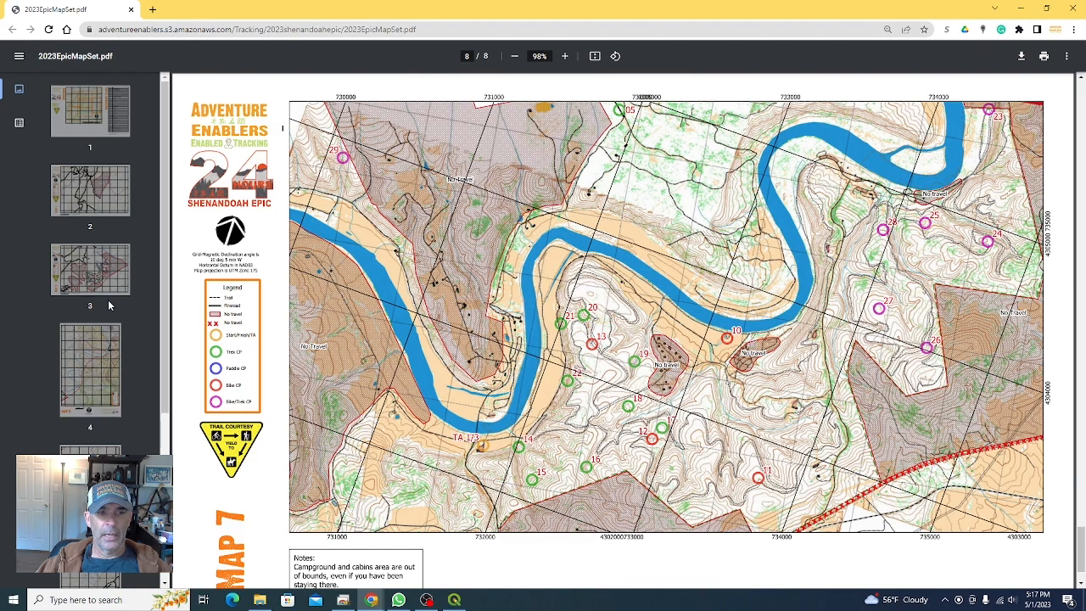
{"action": "left_click", "coordinate": [111, 284]}
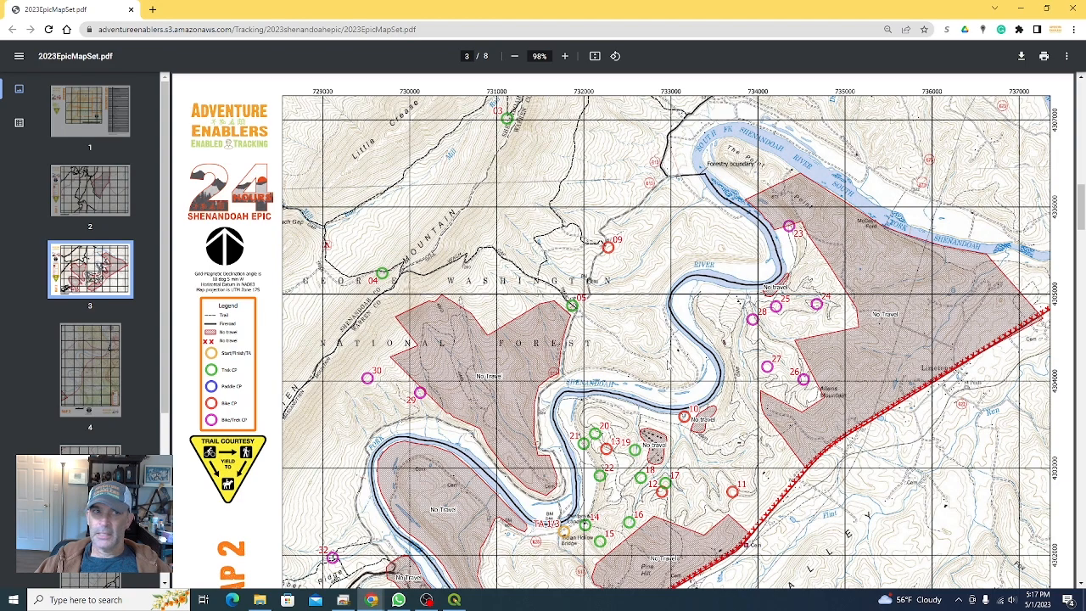
Step: Switch to QGIS and look through the Caltopo WMS/WMTS basemap sources listed in the Browser panel
{"action": "left_click", "coordinate": [1021, 10]}
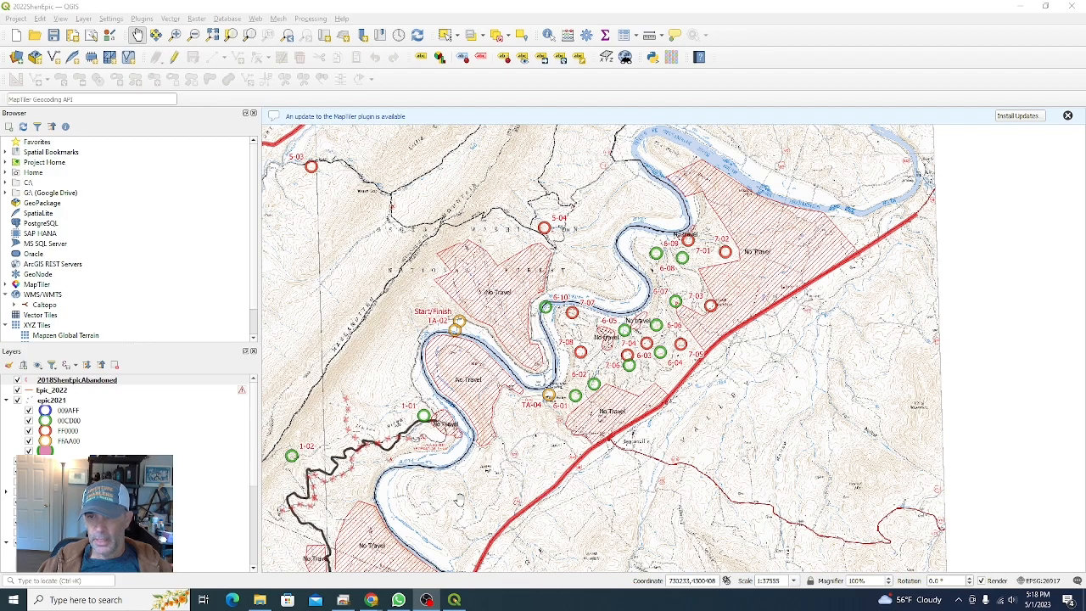
{"action": "left_click_drag", "start_coordinate": [458, 500], "coordinate": [527, 532]}
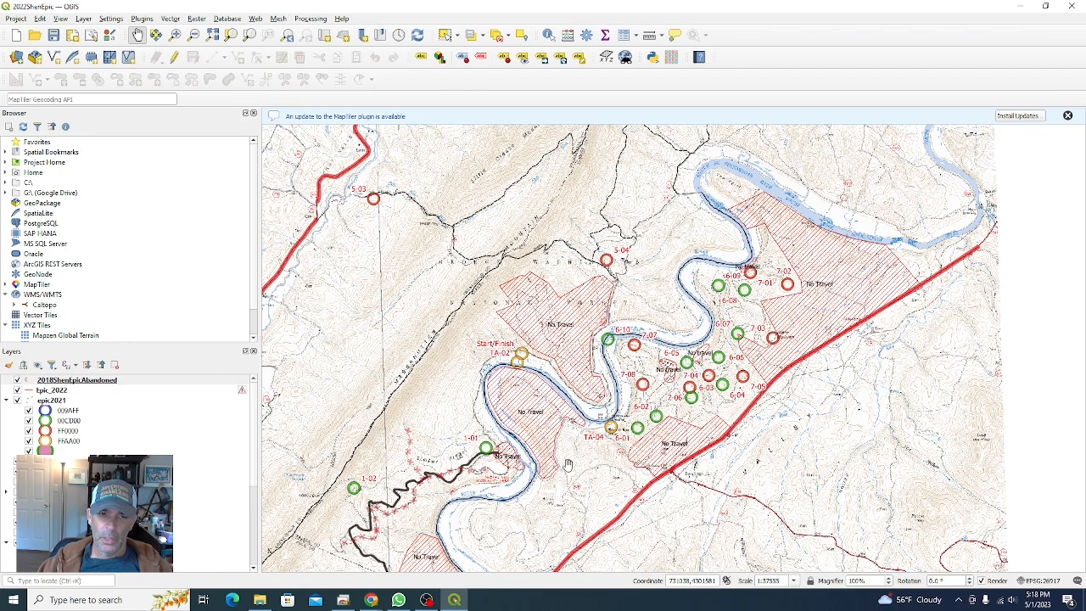
{"action": "left_click_drag", "start_coordinate": [232, 345], "coordinate": [238, 364]}
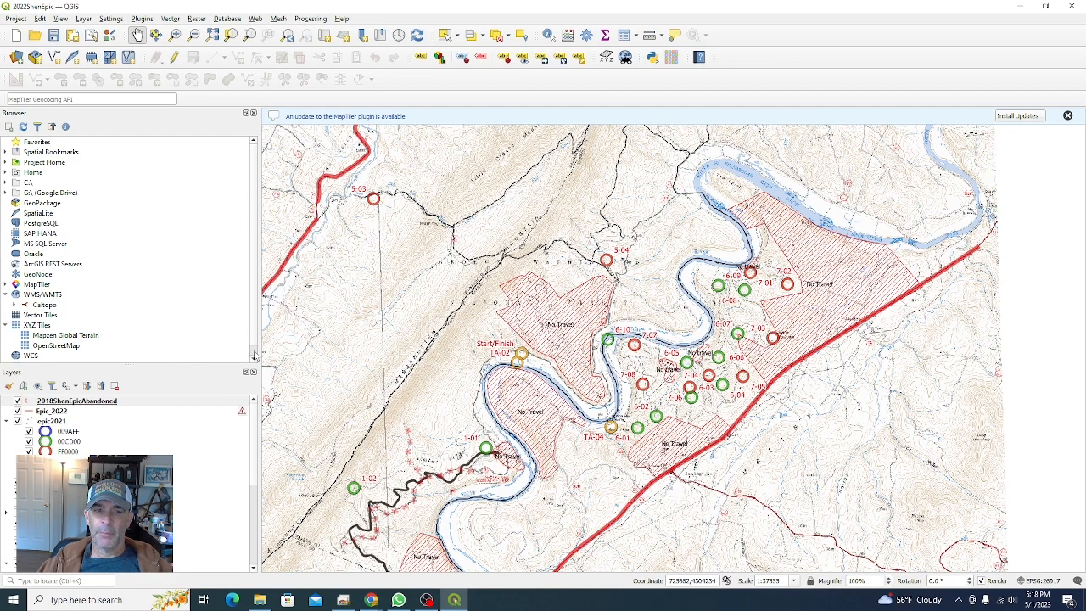
{"action": "left_click", "coordinate": [252, 358]}
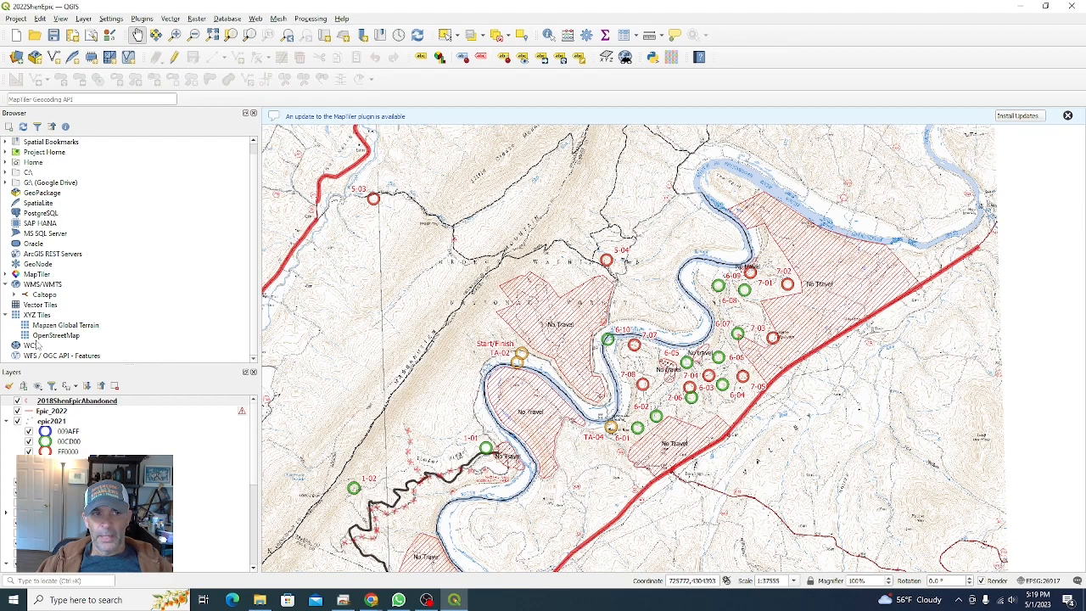
{"action": "left_click", "coordinate": [15, 295]}
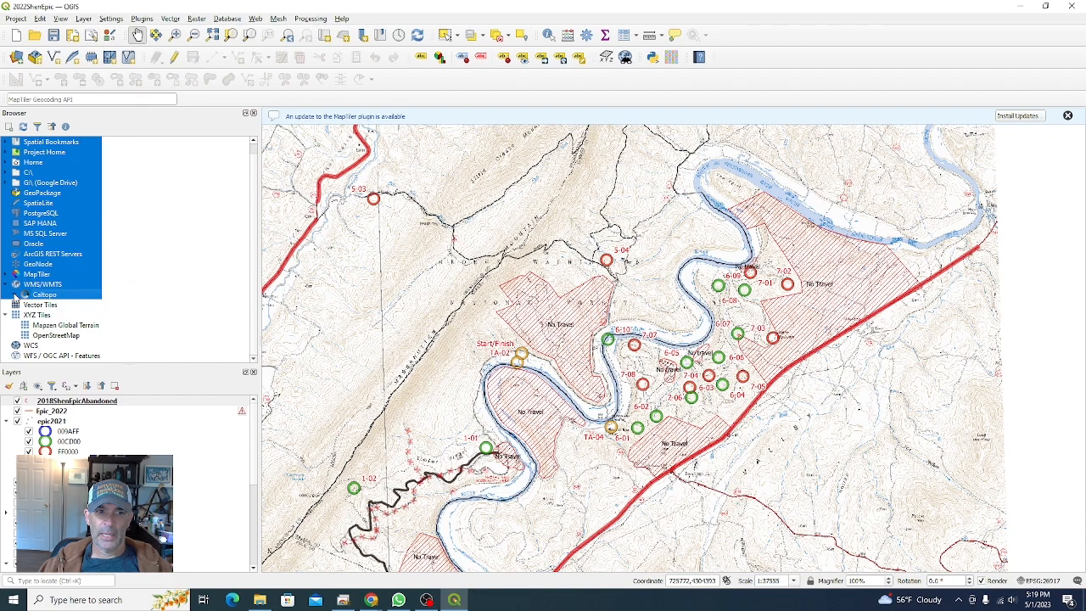
{"action": "left_click", "coordinate": [252, 280]}
{"action": "mouse_move", "coordinate": [256, 261]}
{"action": "left_mouse_down"}
{"action": "mouse_move", "coordinate": [257, 288]}
{"action": "mouse_move", "coordinate": [251, 222]}
{"action": "mouse_move", "coordinate": [251, 247]}
{"action": "left_mouse_up"}
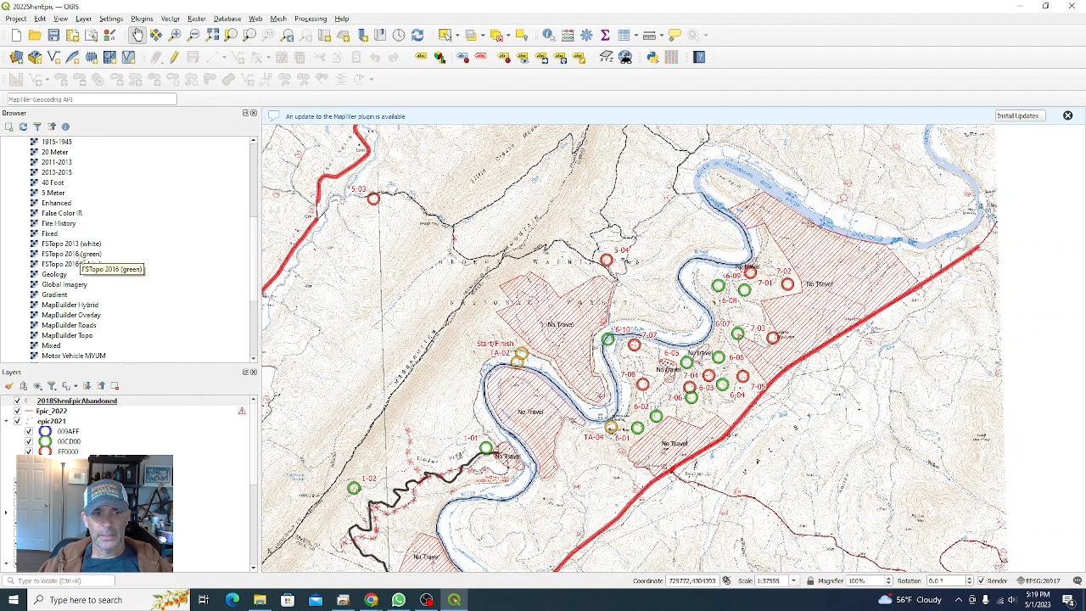
{"action": "scroll", "coordinate": [257, 297], "scroll_direction": "down", "scroll_amount": 1}
{"action": "scroll", "coordinate": [257, 314], "scroll_direction": "down", "scroll_amount": 3}
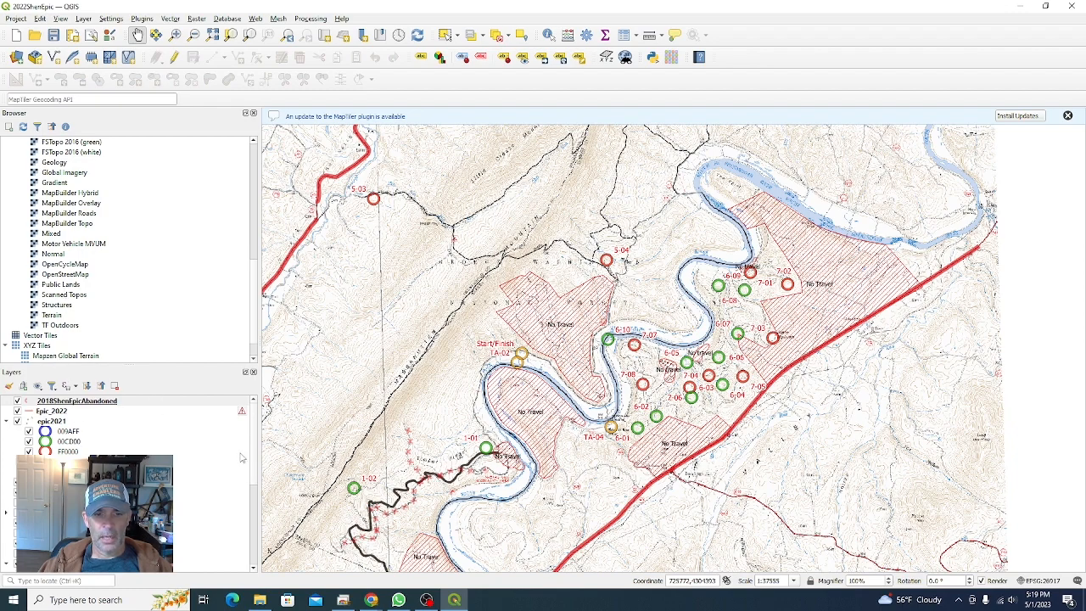
Step: Enlarge the Layers panel and toggle the topographic basemap layers, leaving them switched off beneath the race layers
{"action": "left_click_drag", "start_coordinate": [220, 365], "coordinate": [219, 260]}
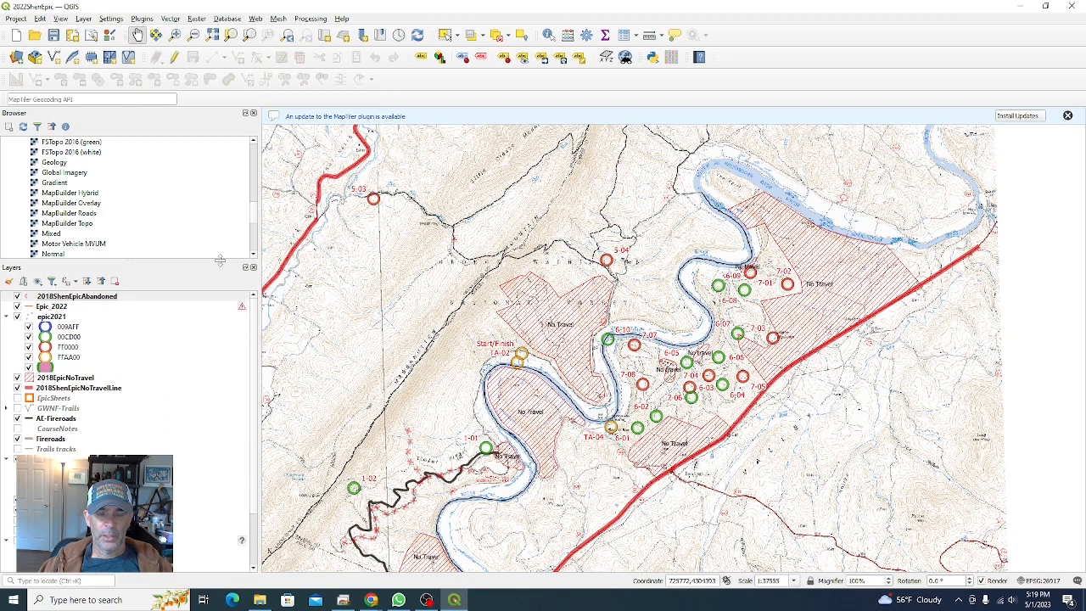
{"action": "left_click", "coordinate": [254, 350]}
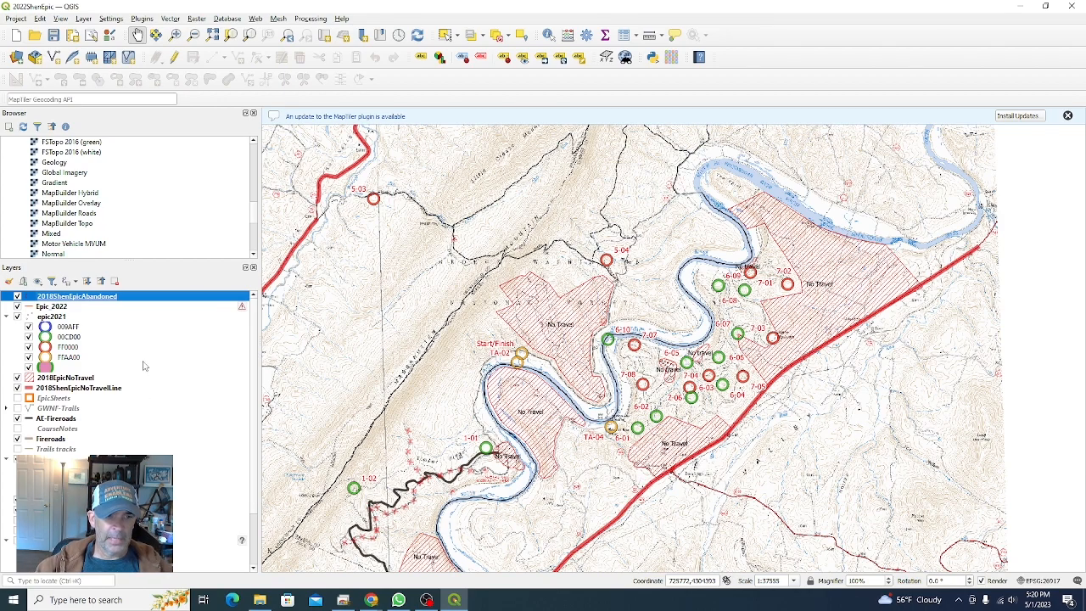
{"action": "scroll", "coordinate": [254, 534], "scroll_direction": "down", "scroll_amount": 2}
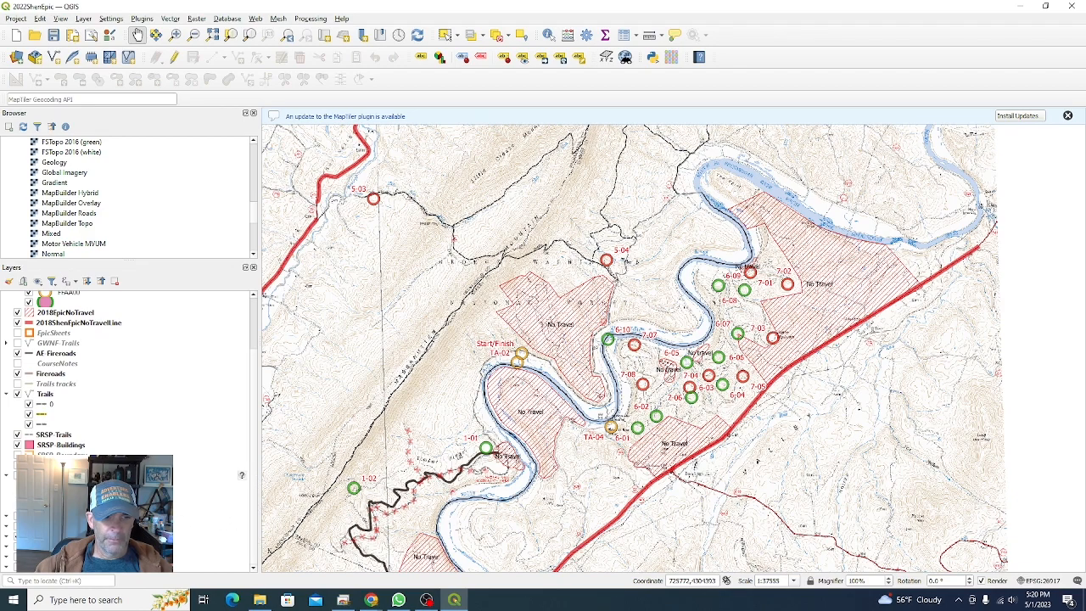
{"action": "left_click", "coordinate": [18, 515]}
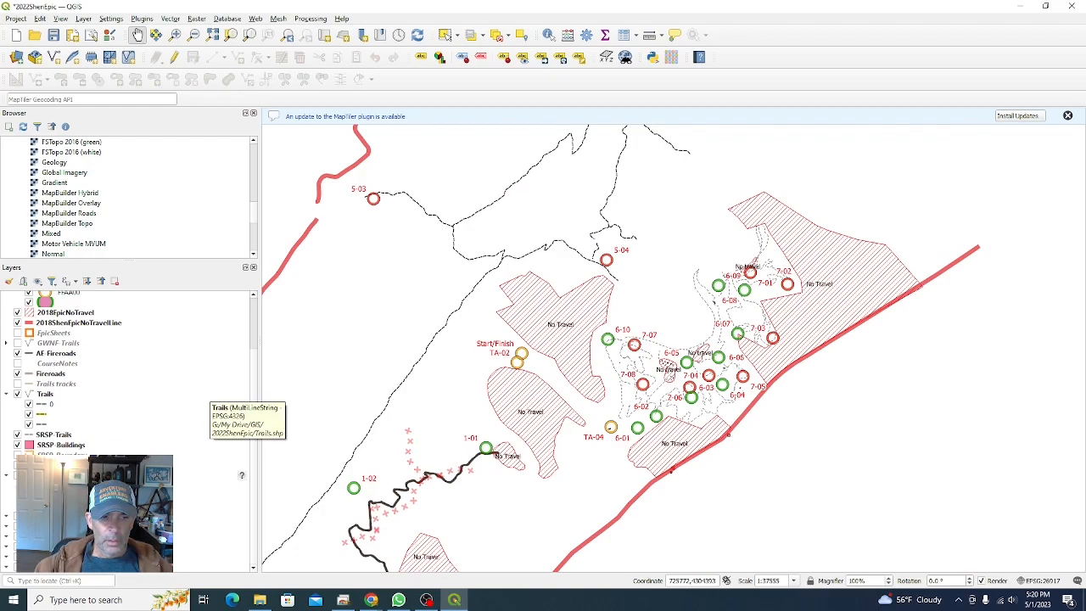
{"action": "left_click", "coordinate": [18, 516]}
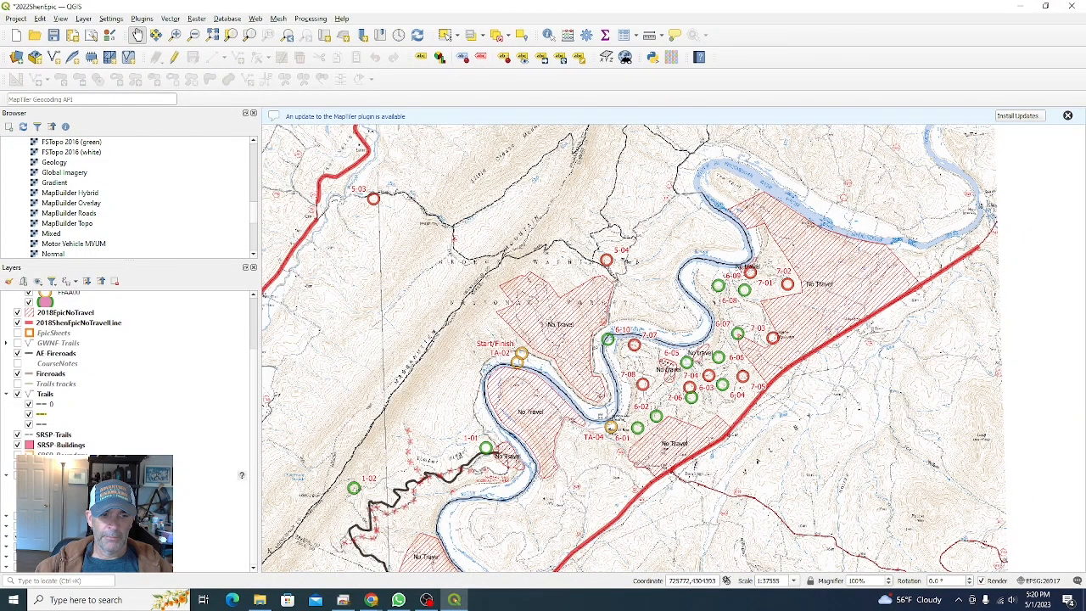
{"action": "left_click", "coordinate": [17, 516]}
{"action": "left_click", "coordinate": [17, 516]}
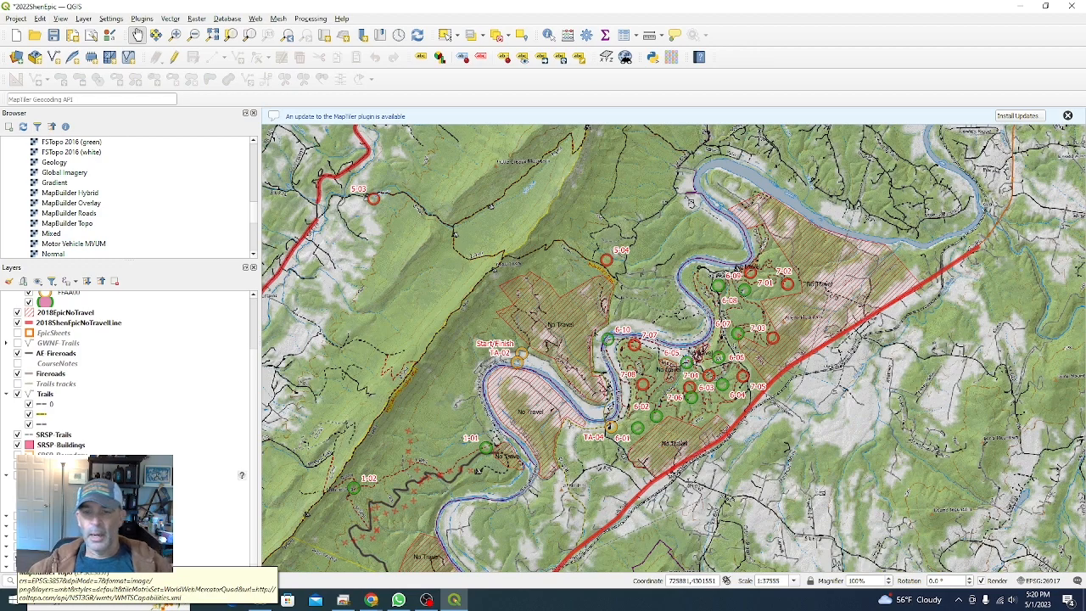
{"action": "left_click", "coordinate": [17, 561]}
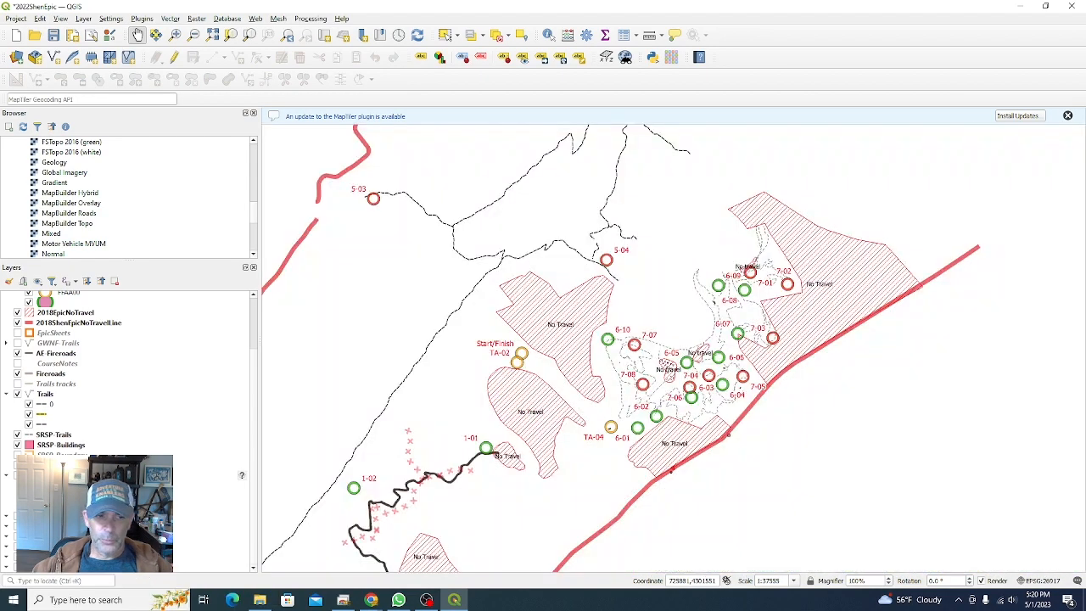
Step: Open the layer properties of the epic2021 checkpoint layer
{"action": "scroll", "coordinate": [129, 443], "scroll_direction": "up", "scroll_amount": 2}
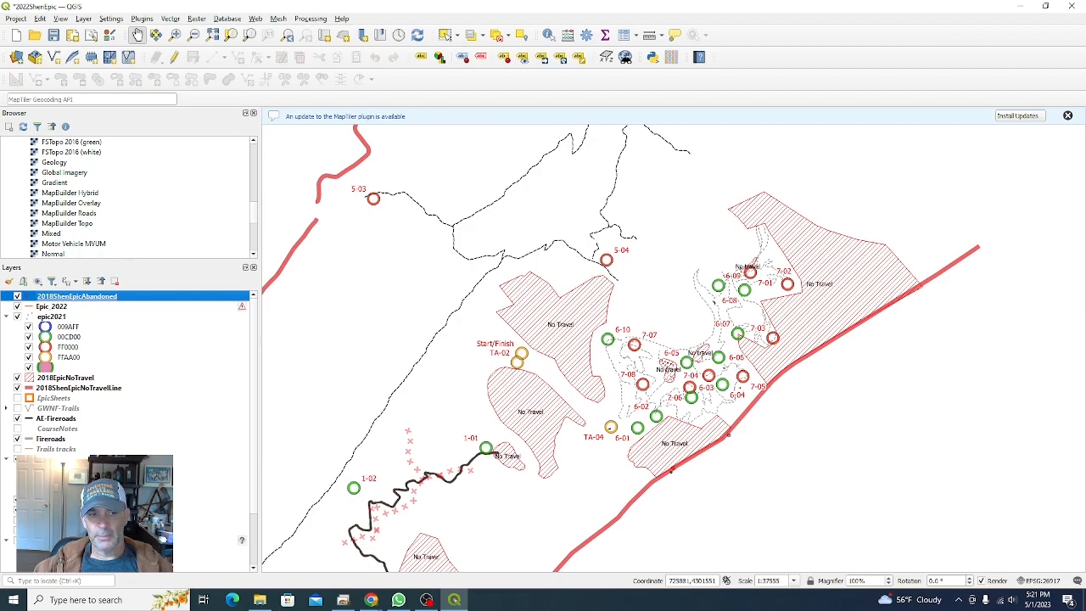
{"action": "scroll", "coordinate": [129, 365], "scroll_direction": "down", "scroll_amount": 2}
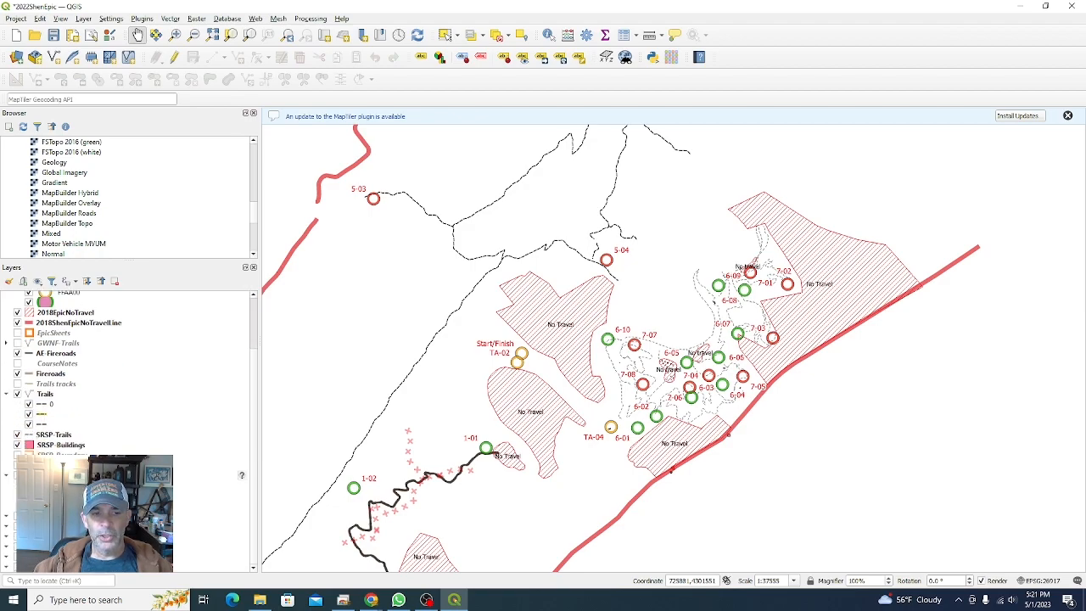
{"action": "scroll", "coordinate": [129, 365], "scroll_direction": "up", "scroll_amount": 2}
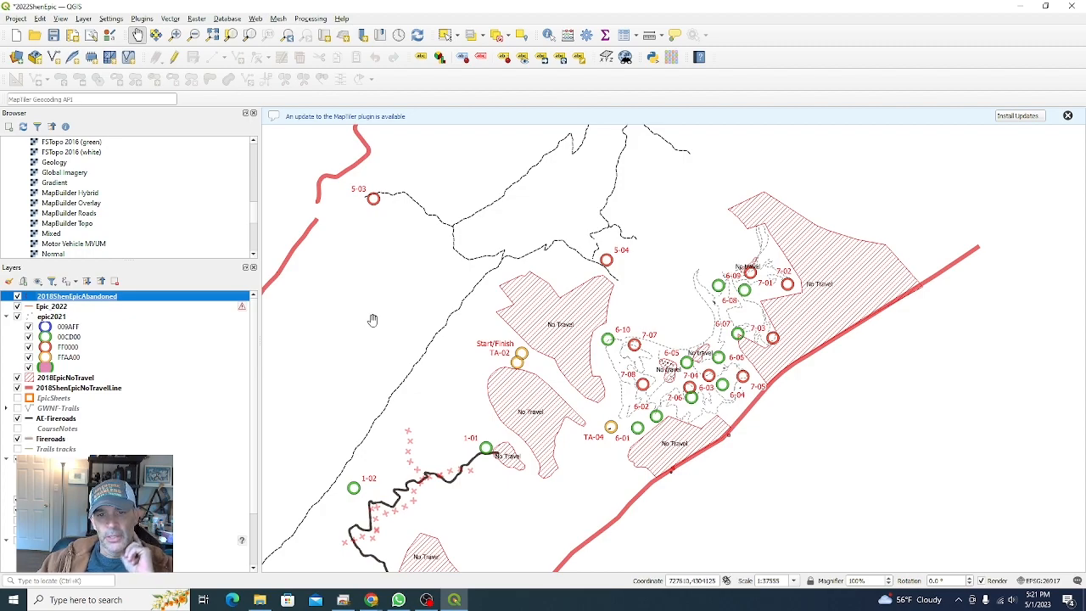
{"action": "left_click", "coordinate": [53, 317]}
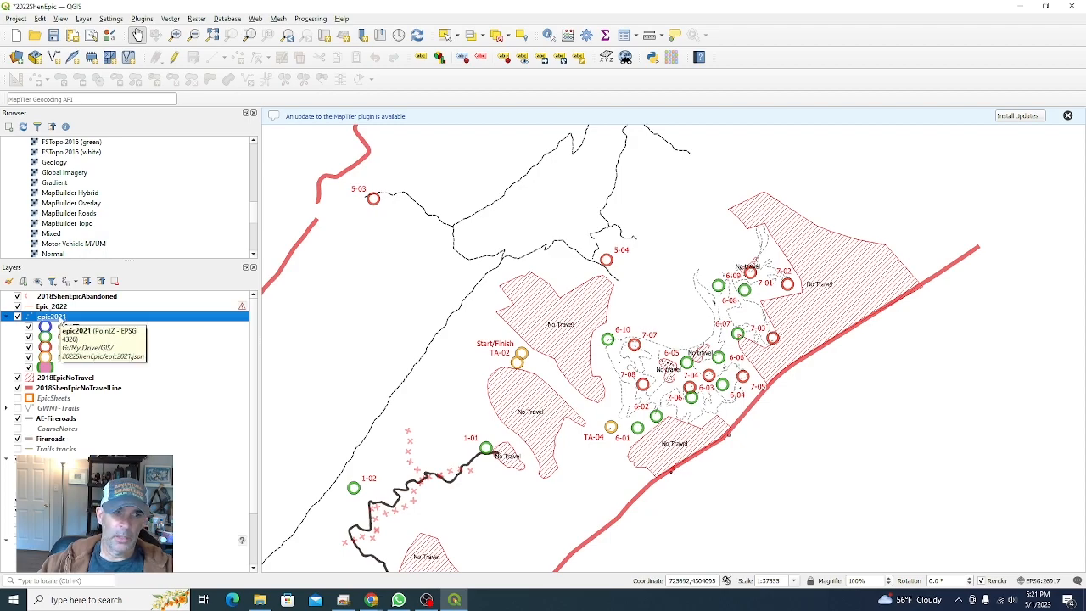
{"action": "right_click", "coordinate": [60, 318]}
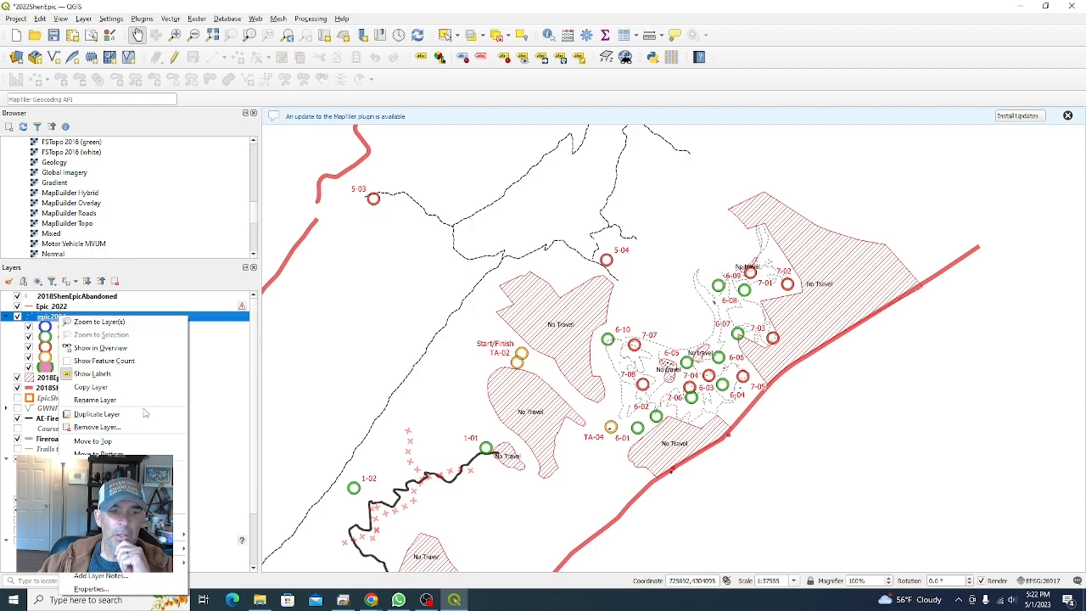
{"action": "left_click", "coordinate": [107, 590]}
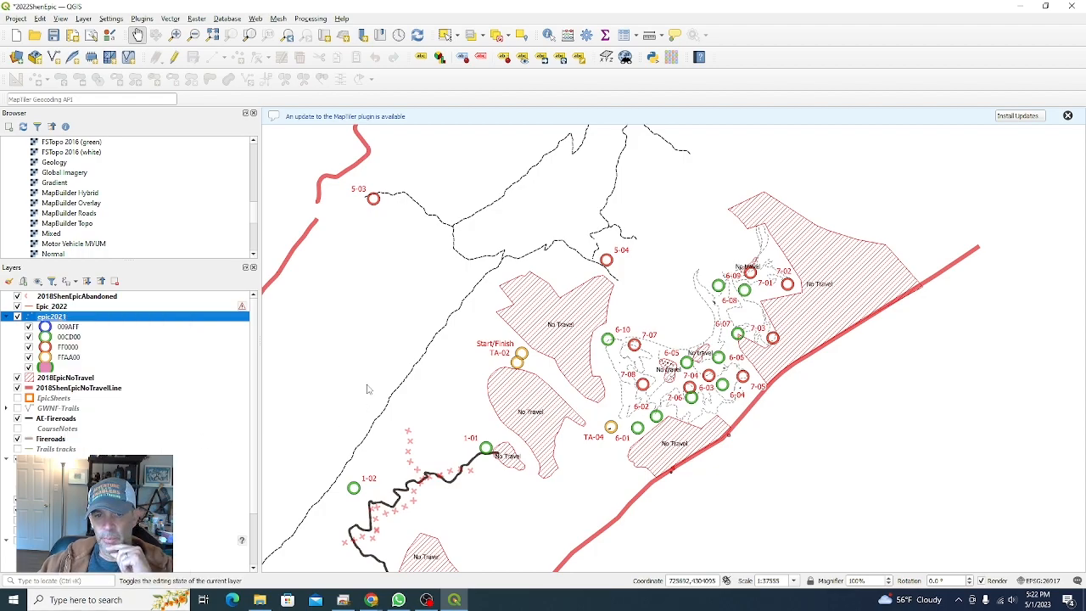
Step: Open the Symbology page of the epic2021 layer properties and inspect its categorized marker-color classes
{"action": "left_click_drag", "start_coordinate": [273, 134], "coordinate": [659, 136]}
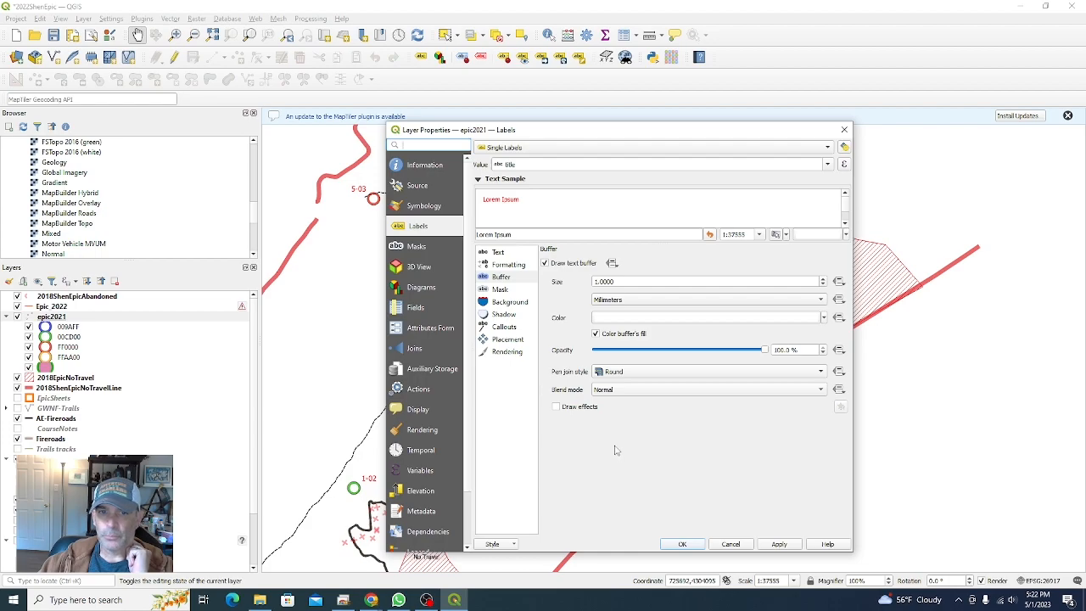
{"action": "left_click", "coordinate": [416, 208]}
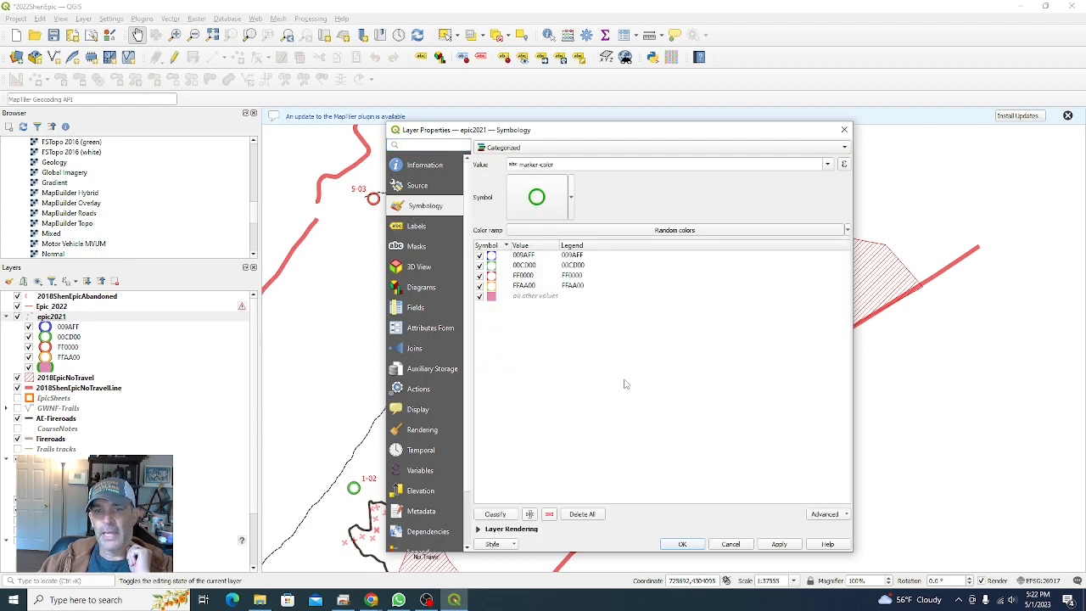
{"action": "left_click", "coordinate": [520, 255]}
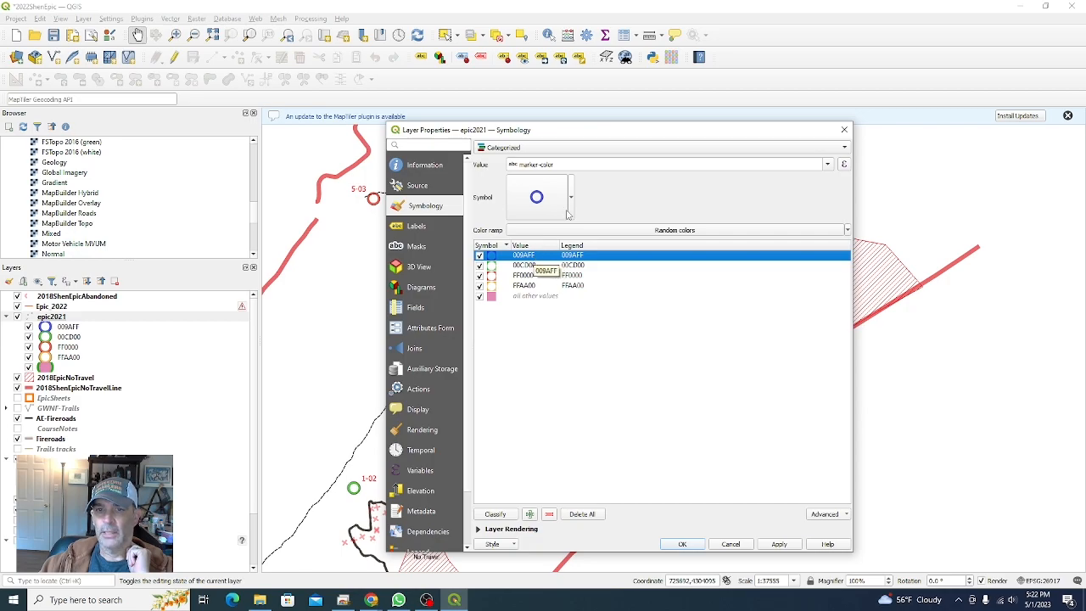
{"action": "left_click_drag", "start_coordinate": [612, 136], "coordinate": [278, 133]}
Step: Change the color of the FF0000 checkpoint category to a light teal
{"action": "left_click", "coordinate": [185, 279]}
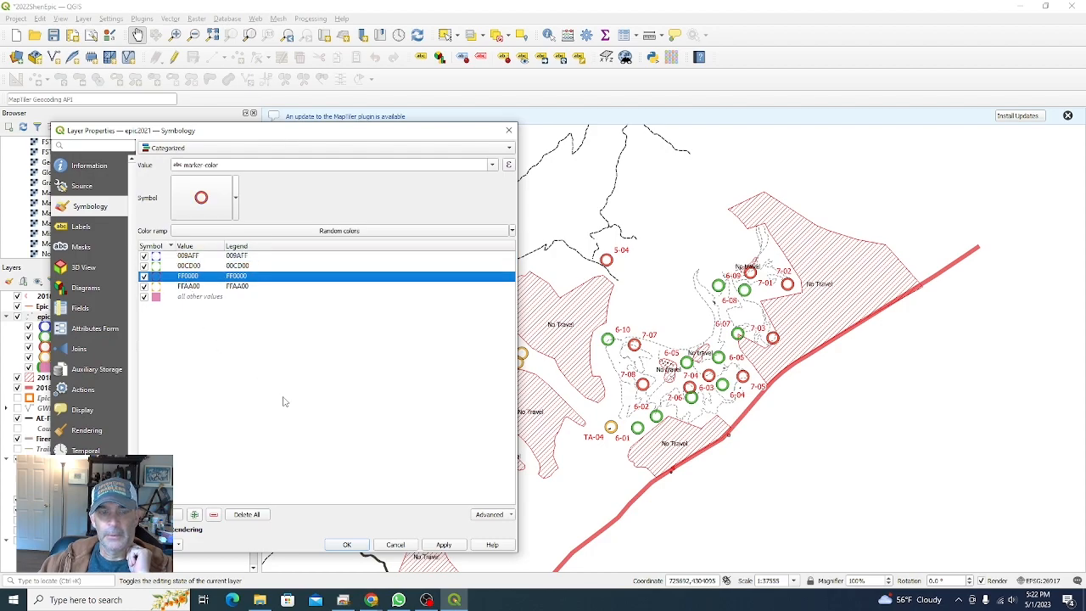
{"action": "right_click", "coordinate": [193, 279]}
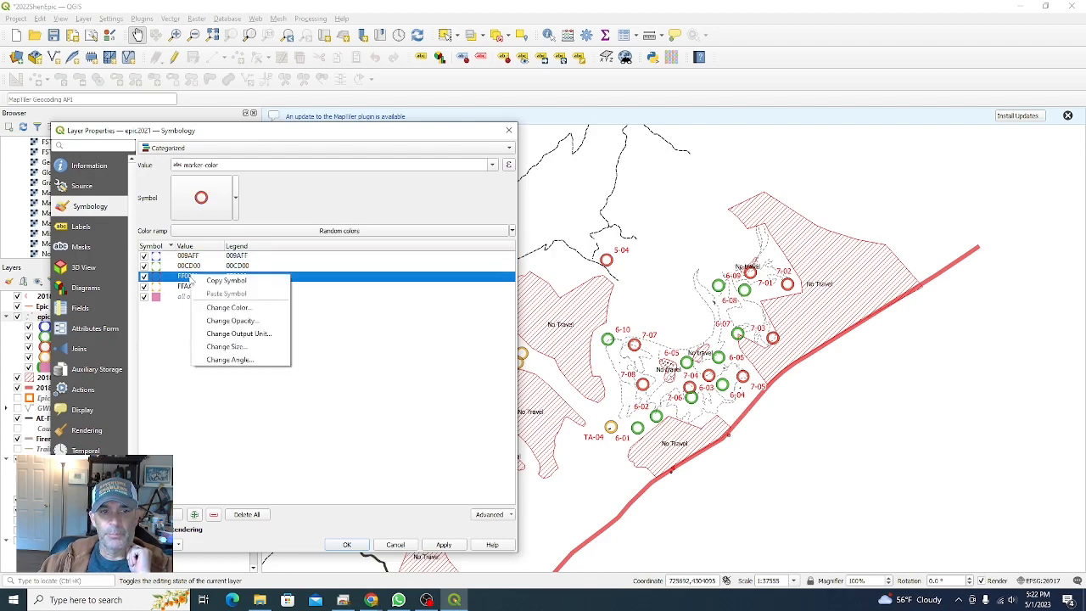
{"action": "left_click", "coordinate": [214, 309]}
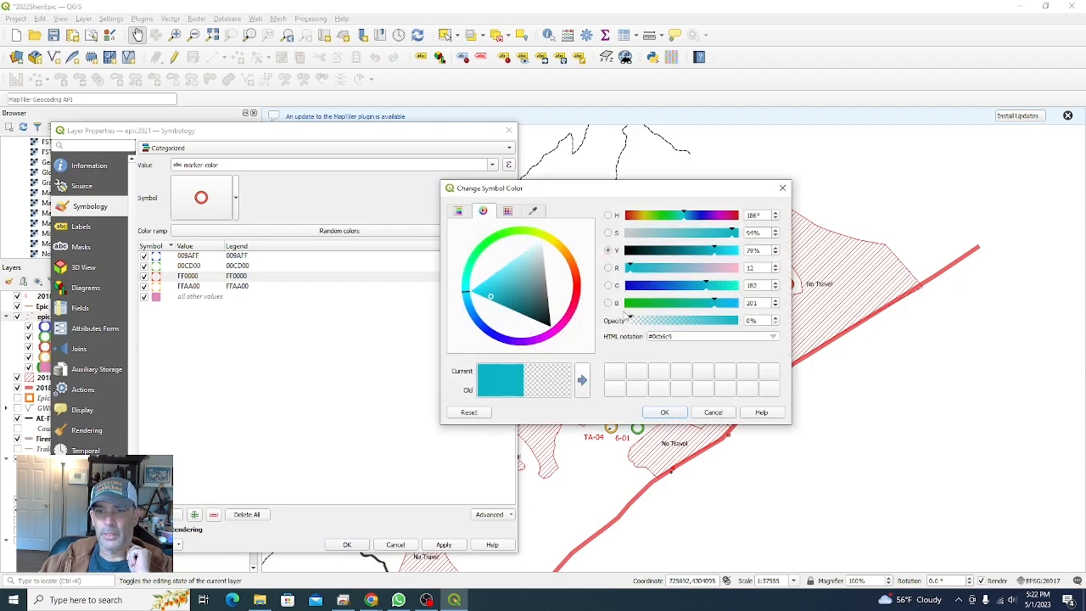
{"action": "left_click", "coordinate": [658, 268]}
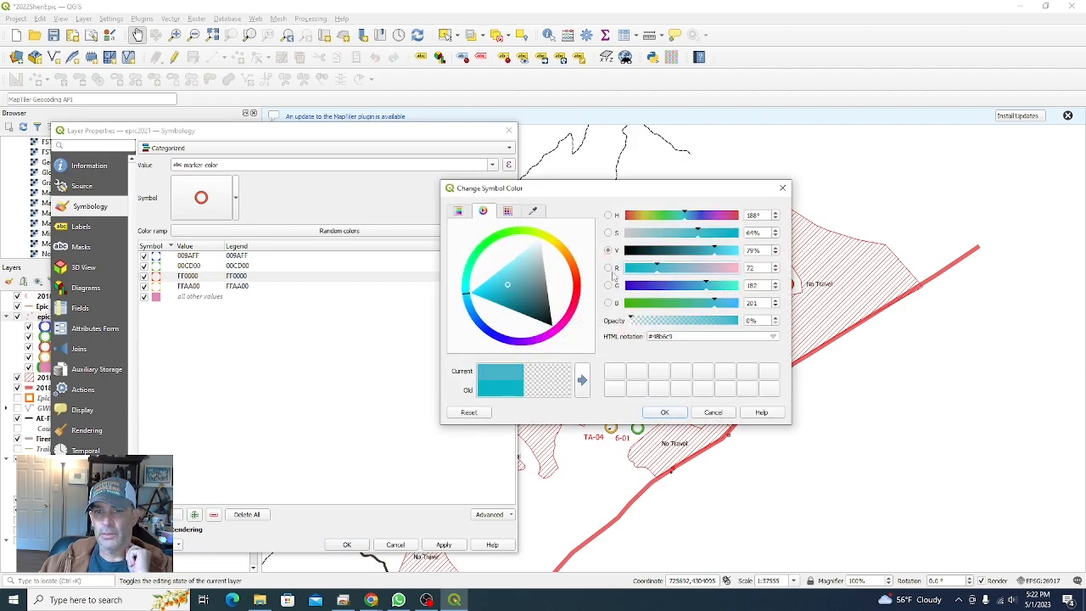
{"action": "left_click", "coordinate": [664, 413]}
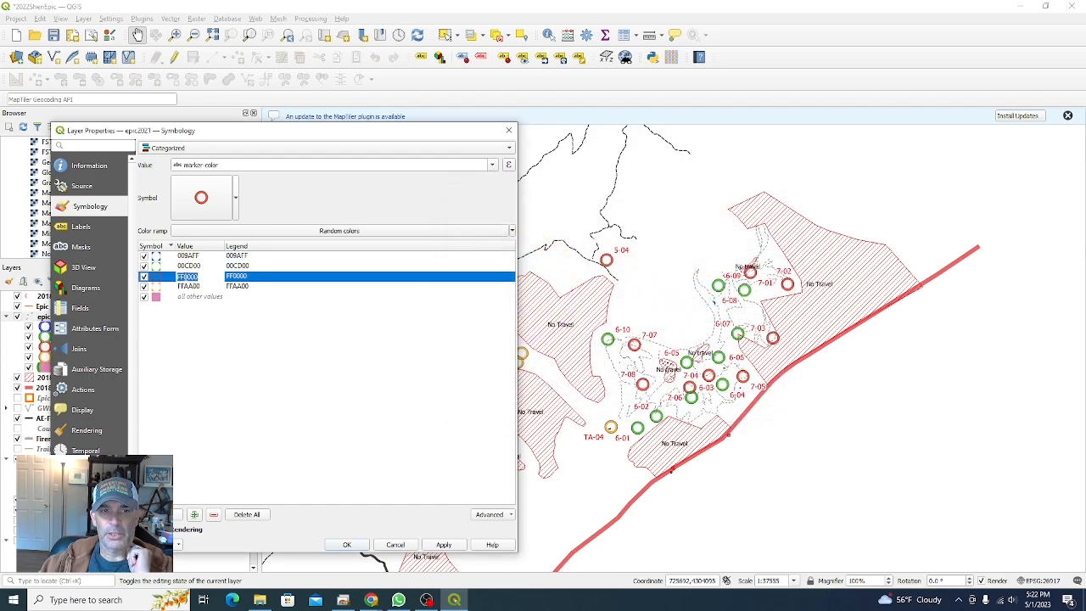
{"action": "right_click", "coordinate": [156, 280]}
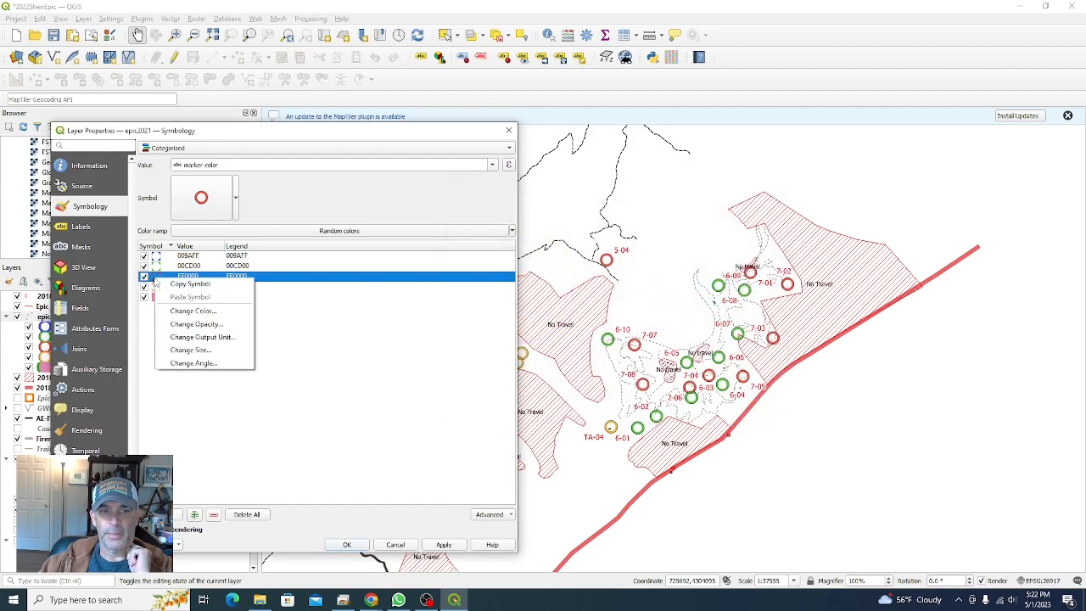
{"action": "left_click", "coordinate": [190, 350]}
{"action": "left_click", "coordinate": [576, 300]}
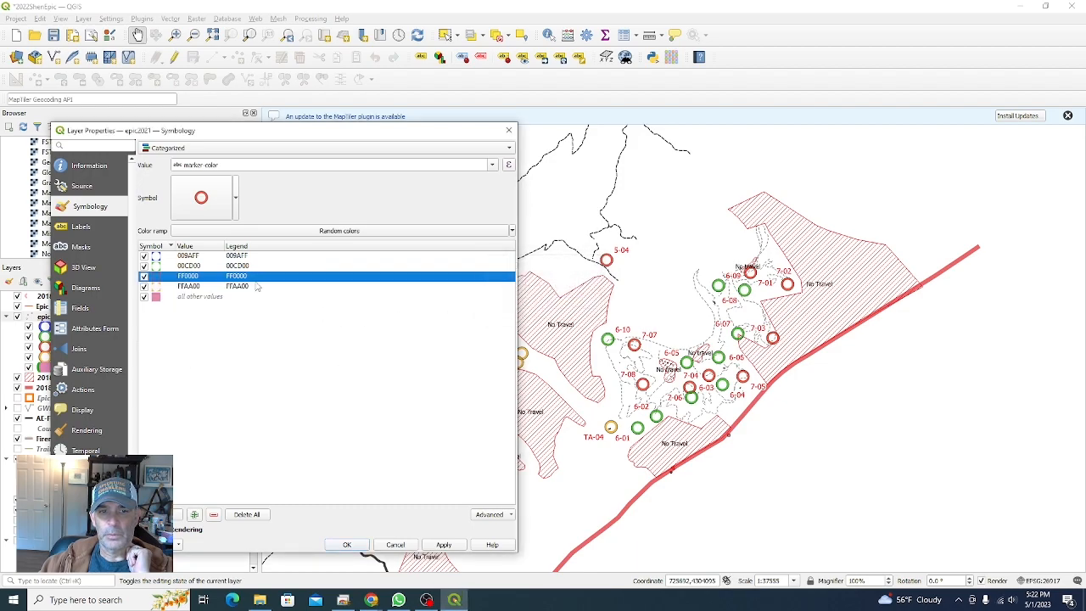
Step: Set the outer simple marker's stroke color of the FF0000 category symbol to cyan and apply it
{"action": "double_click", "coordinate": [156, 277]}
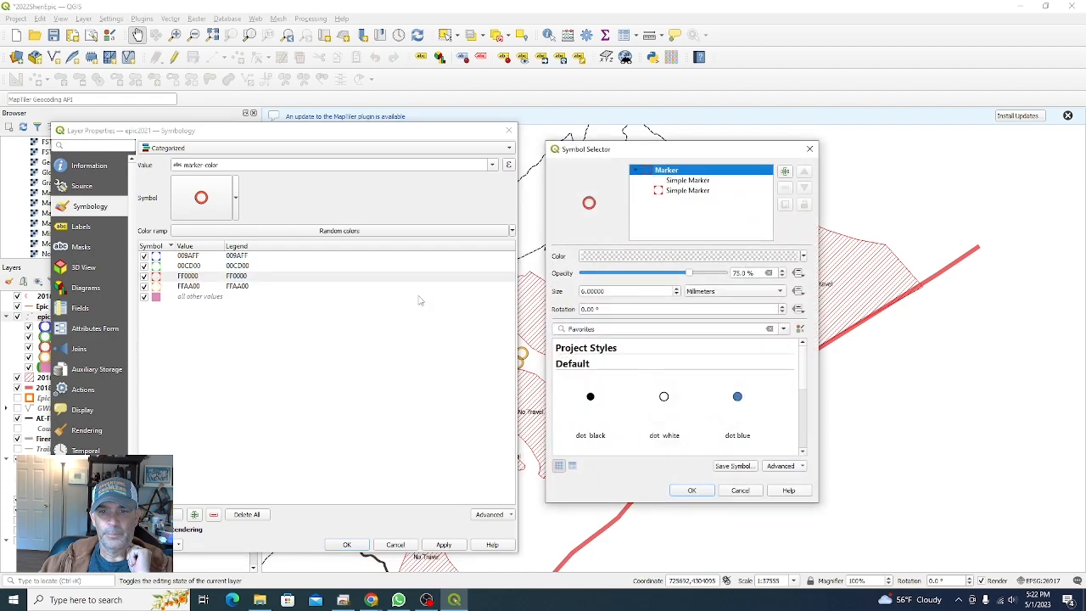
{"action": "left_click_drag", "start_coordinate": [639, 155], "coordinate": [298, 170]}
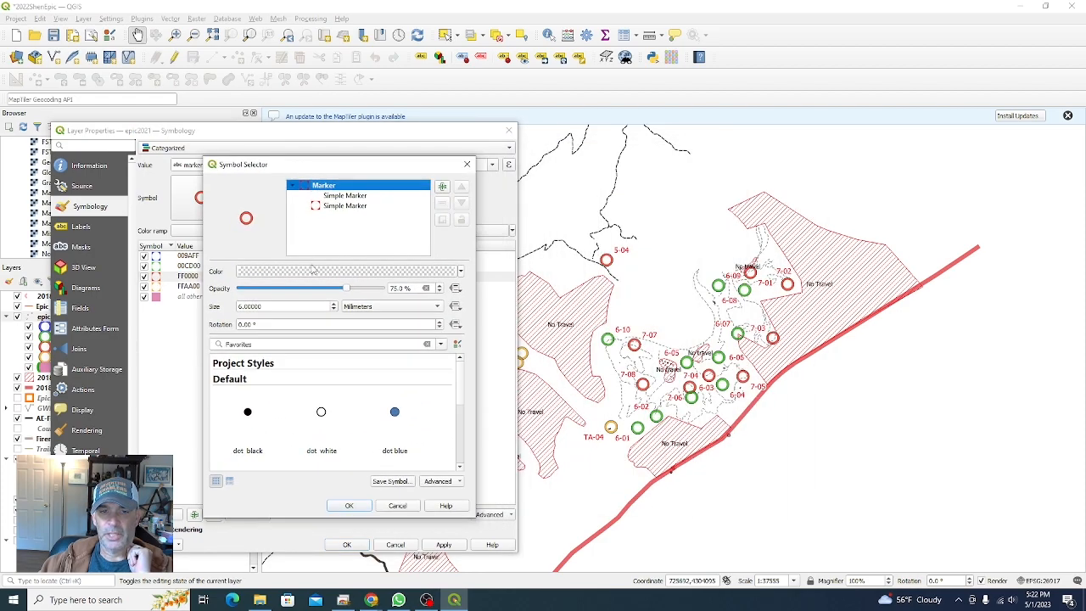
{"action": "left_click", "coordinate": [346, 204]}
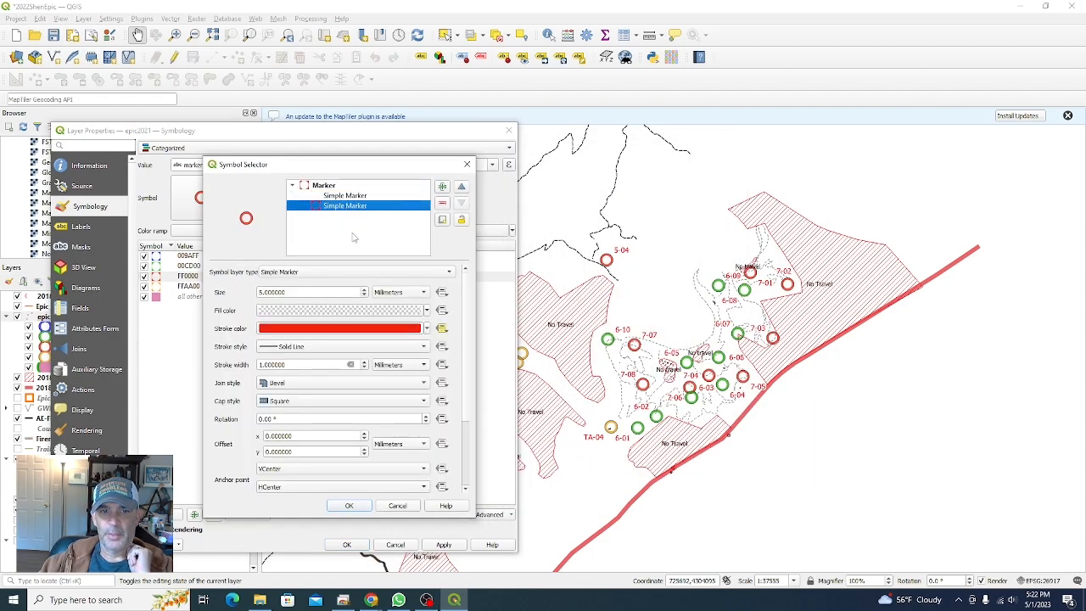
{"action": "left_click", "coordinate": [337, 328]}
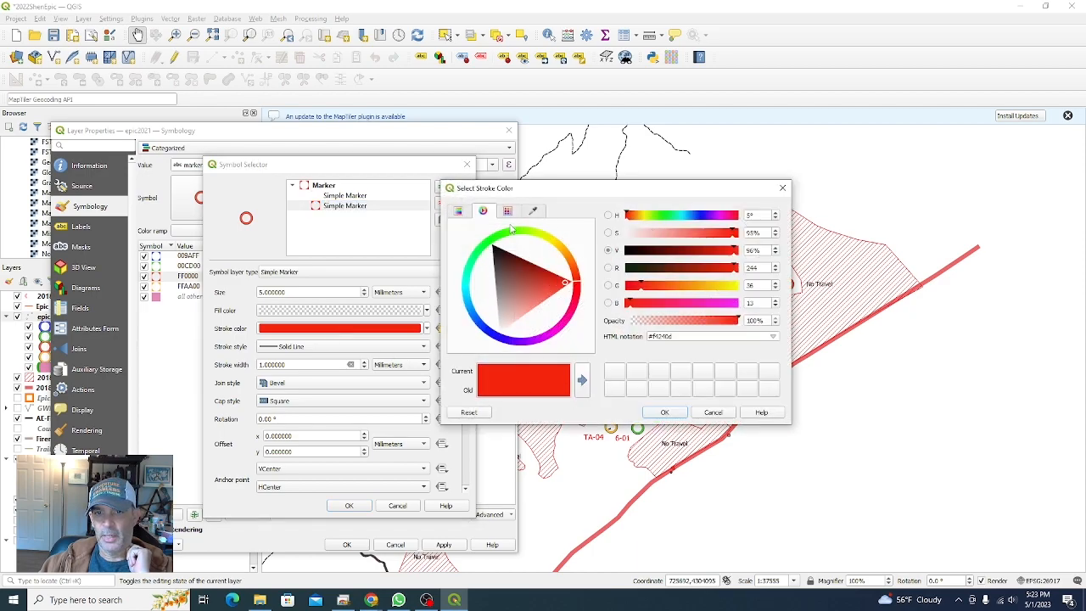
{"action": "left_click", "coordinate": [470, 279]}
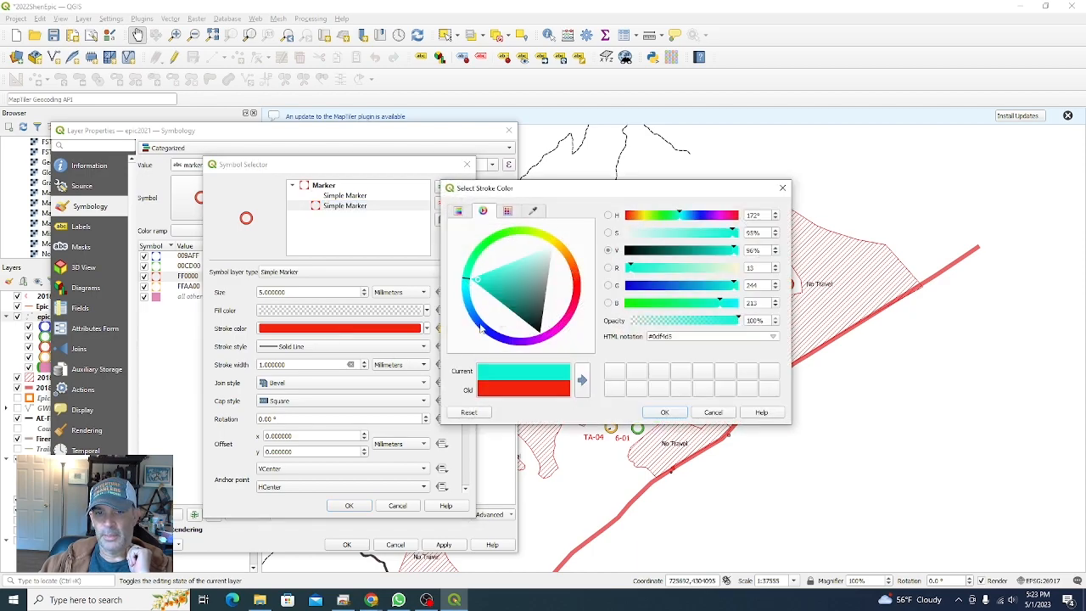
{"action": "left_click", "coordinate": [670, 413]}
{"action": "left_click", "coordinate": [360, 506]}
{"action": "left_click", "coordinate": [444, 545]}
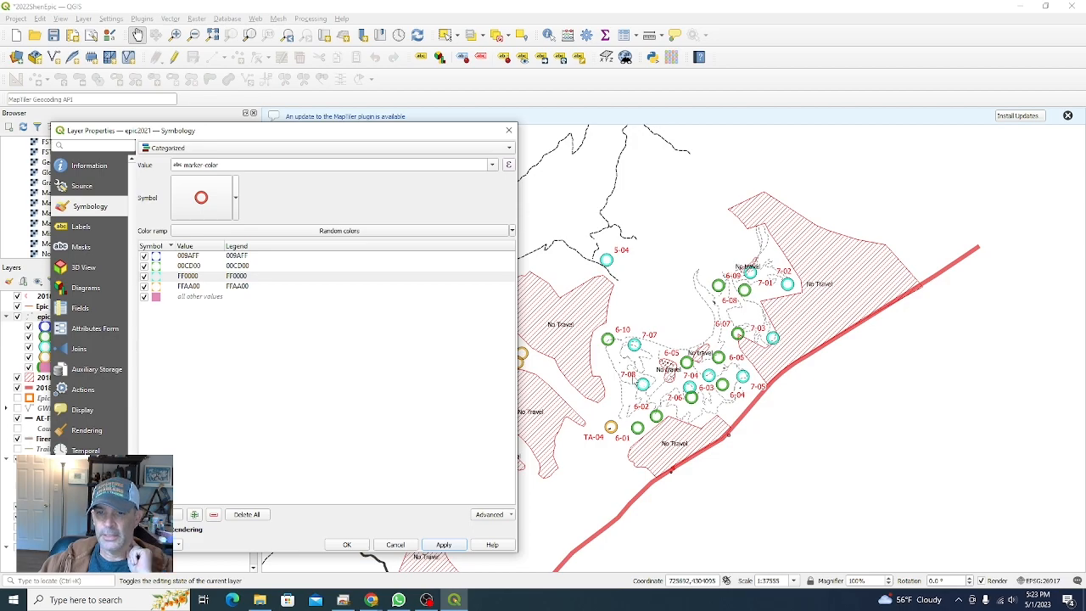
Step: Review the checkpoint label buffer settings and close the layer properties
{"action": "left_click", "coordinate": [84, 227]}
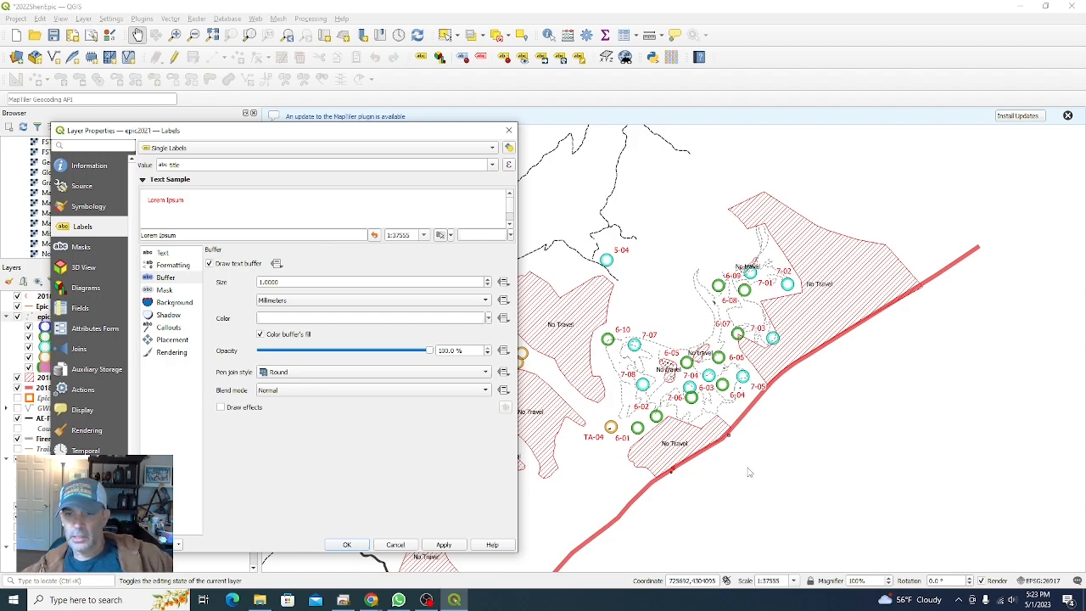
{"action": "left_click", "coordinate": [694, 448]}
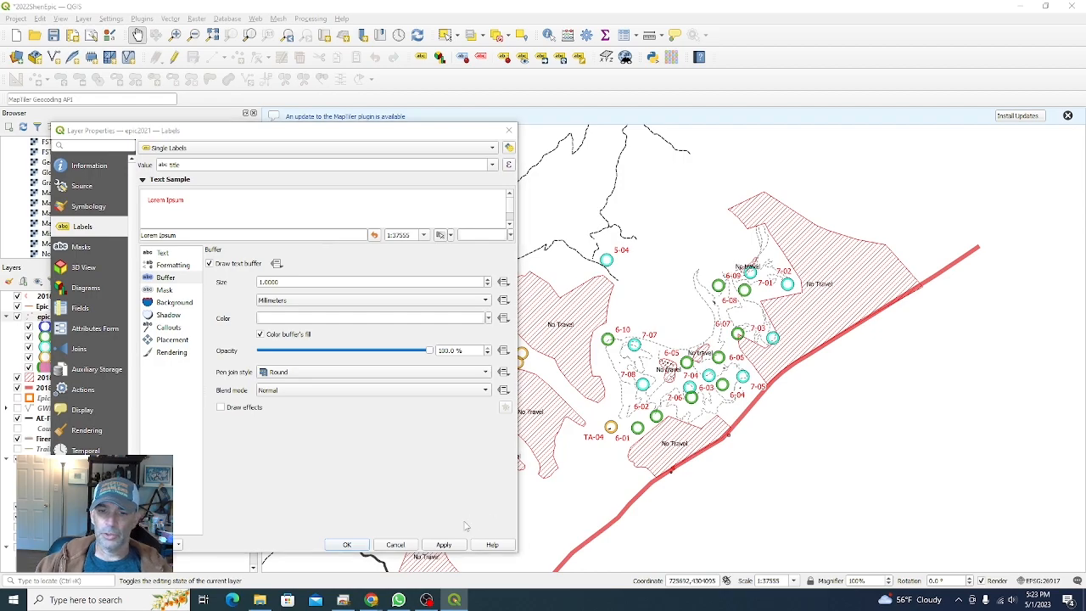
{"action": "left_click", "coordinate": [343, 545]}
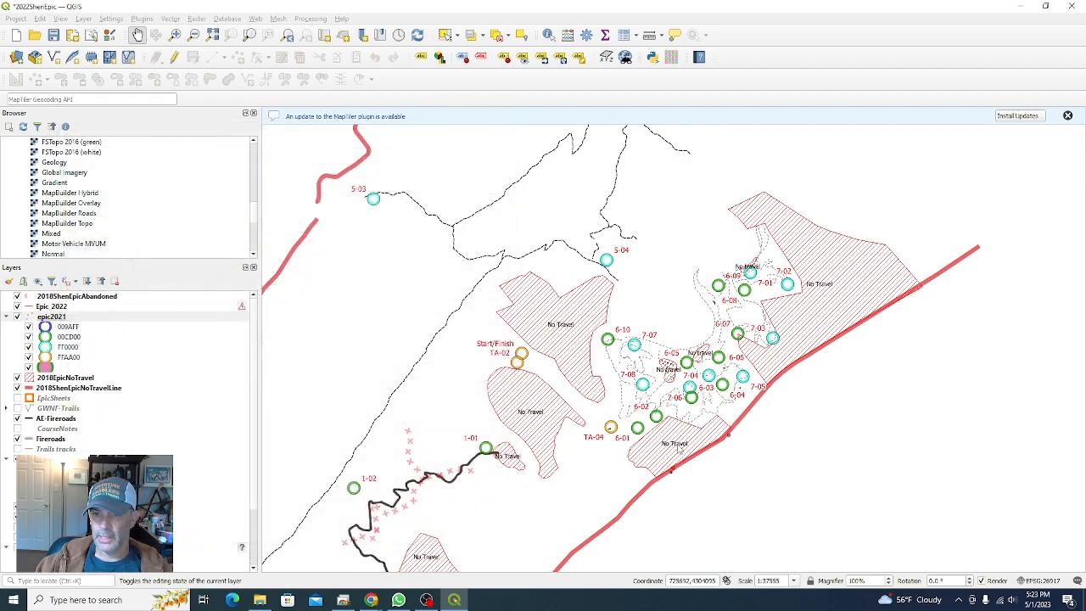
Step: Apply the FinalLayers map theme so the topo basemap shows beneath the race layers
{"action": "left_click_drag", "start_coordinate": [674, 464], "coordinate": [672, 366]}
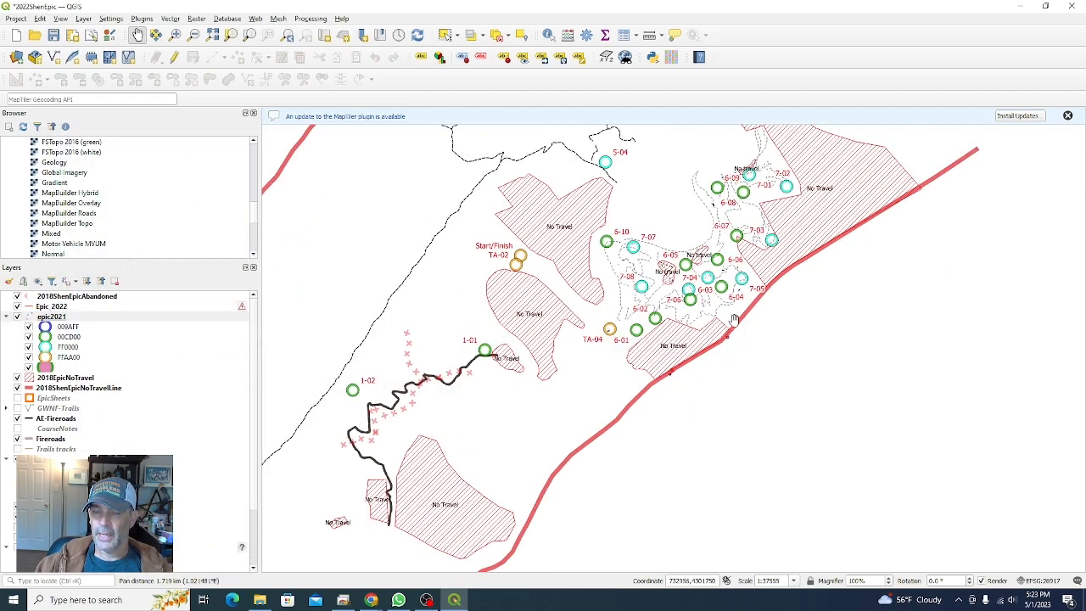
{"action": "left_click_drag", "start_coordinate": [816, 268], "coordinate": [836, 352]}
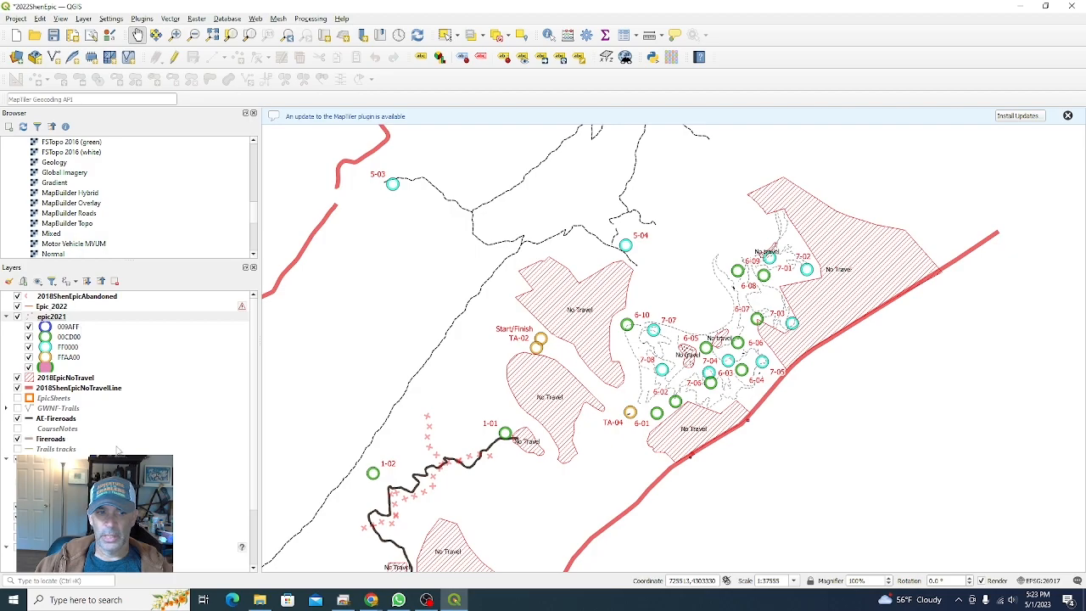
{"action": "left_click_drag", "start_coordinate": [321, 408], "coordinate": [369, 354]}
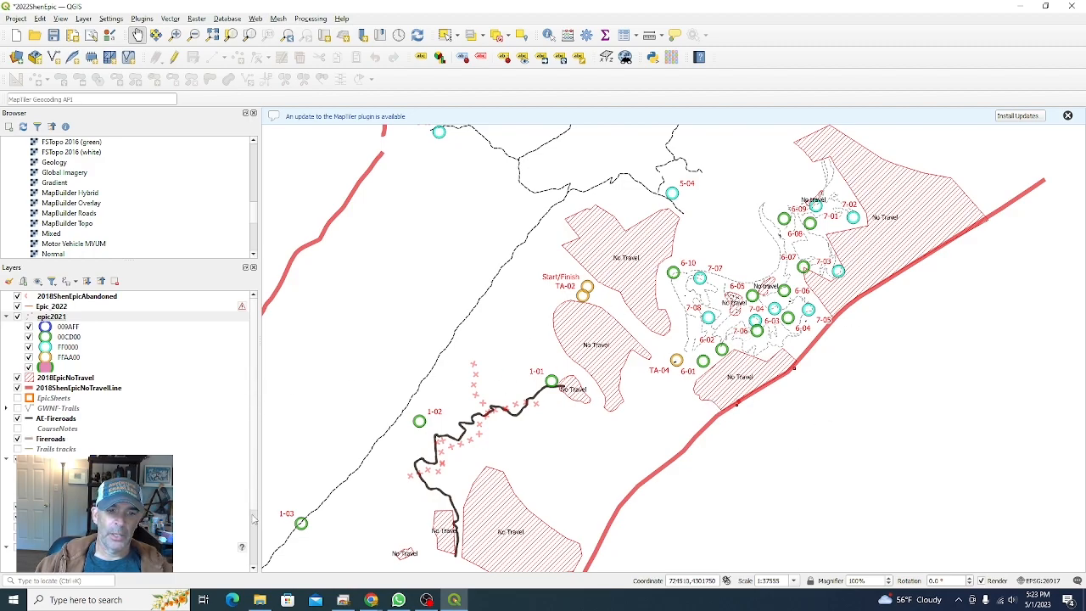
{"action": "scroll", "coordinate": [256, 526], "scroll_direction": "down", "scroll_amount": 3}
{"action": "scroll", "coordinate": [257, 361], "scroll_direction": "up", "scroll_amount": 3}
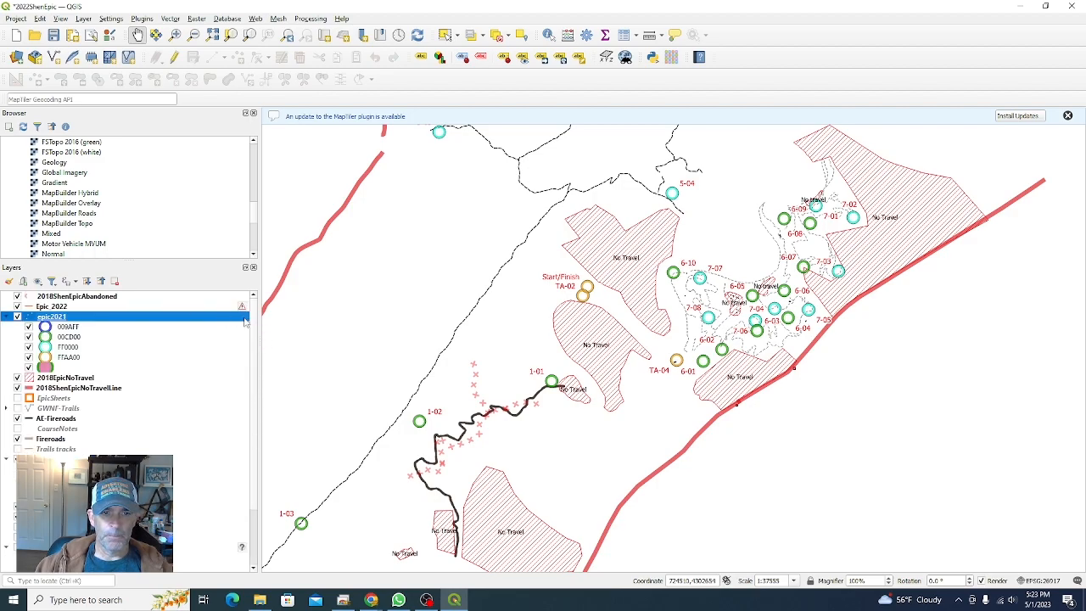
{"action": "left_click", "coordinate": [51, 281]}
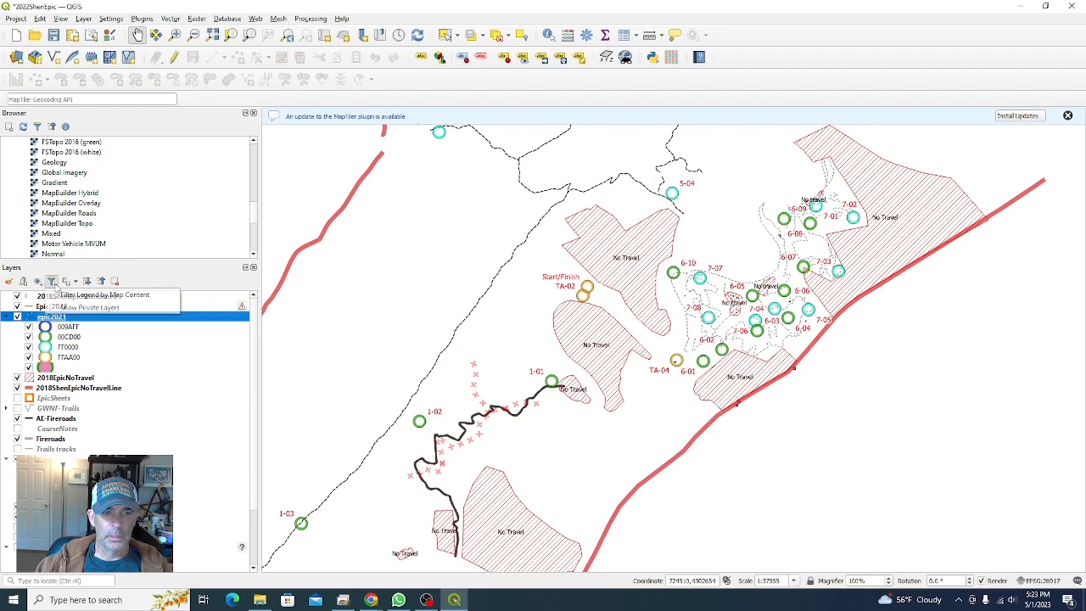
{"action": "left_click", "coordinate": [54, 284]}
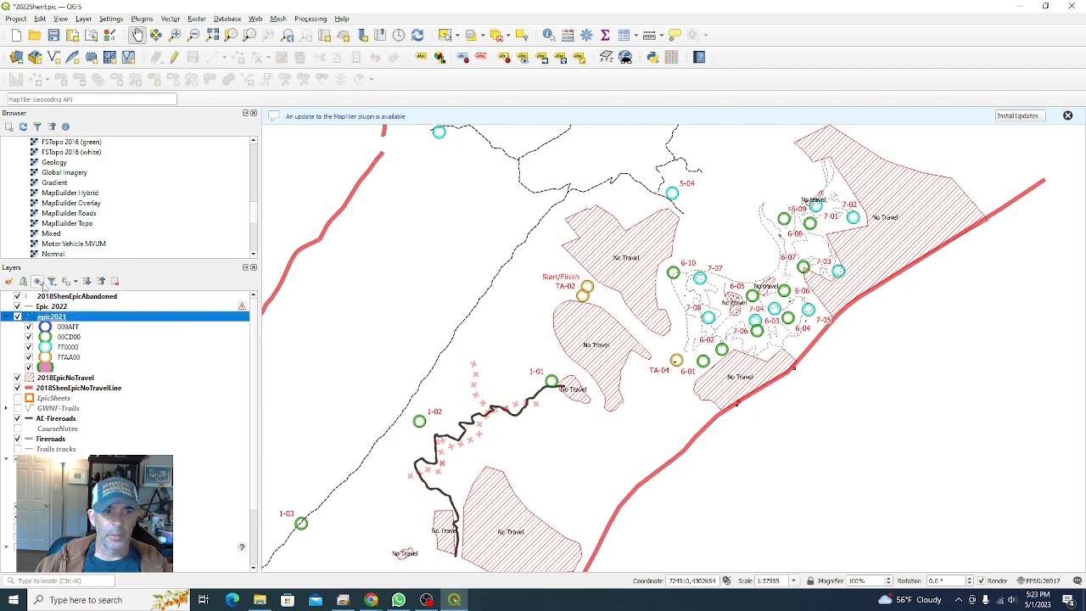
{"action": "left_click", "coordinate": [37, 282]}
{"action": "left_click", "coordinate": [37, 282]}
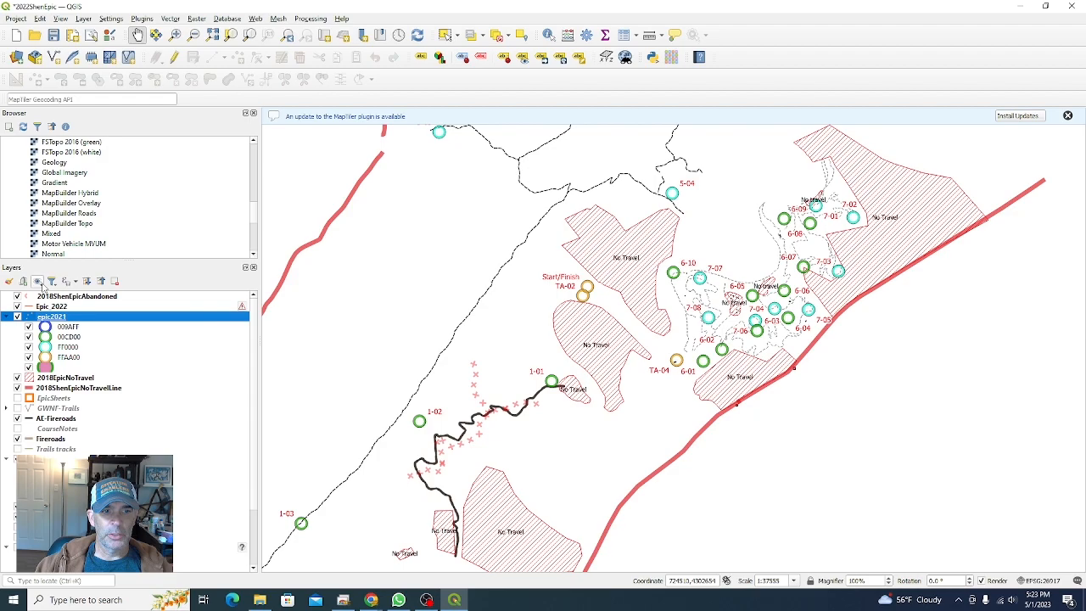
{"action": "left_click", "coordinate": [39, 284]}
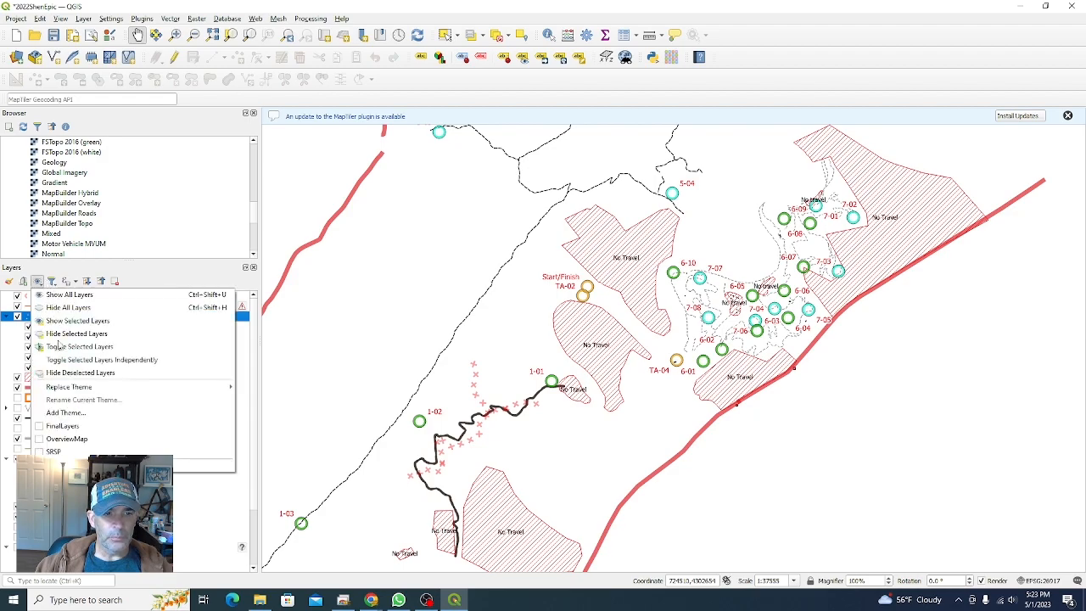
{"action": "left_click", "coordinate": [40, 431]}
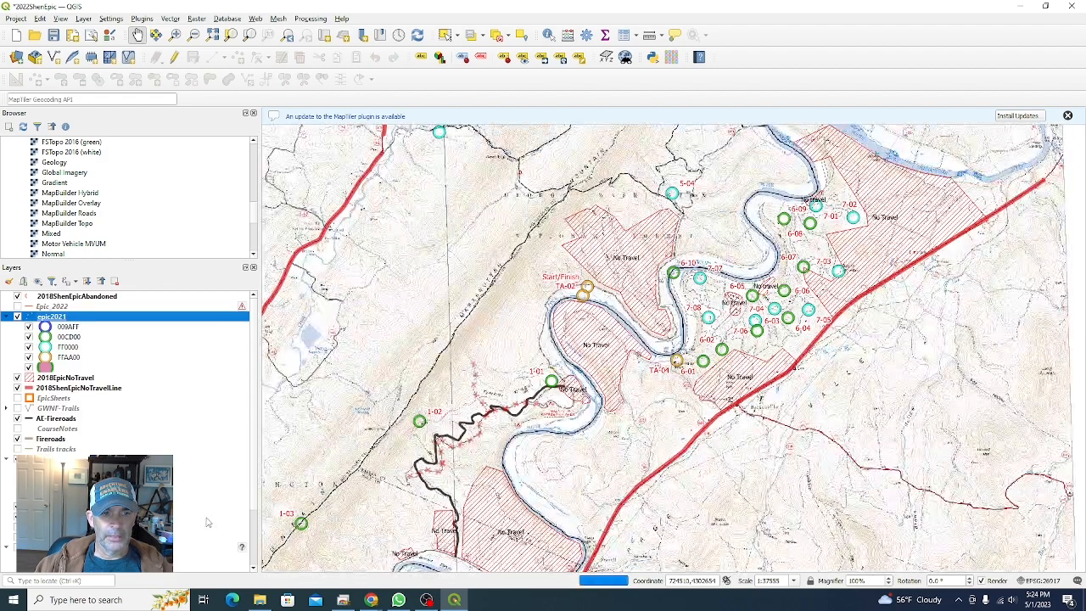
Step: Set the outer simple marker's stroke color of the FF0000 checkpoint category to red and apply it
{"action": "left_click_drag", "start_coordinate": [815, 407], "coordinate": [742, 448]}
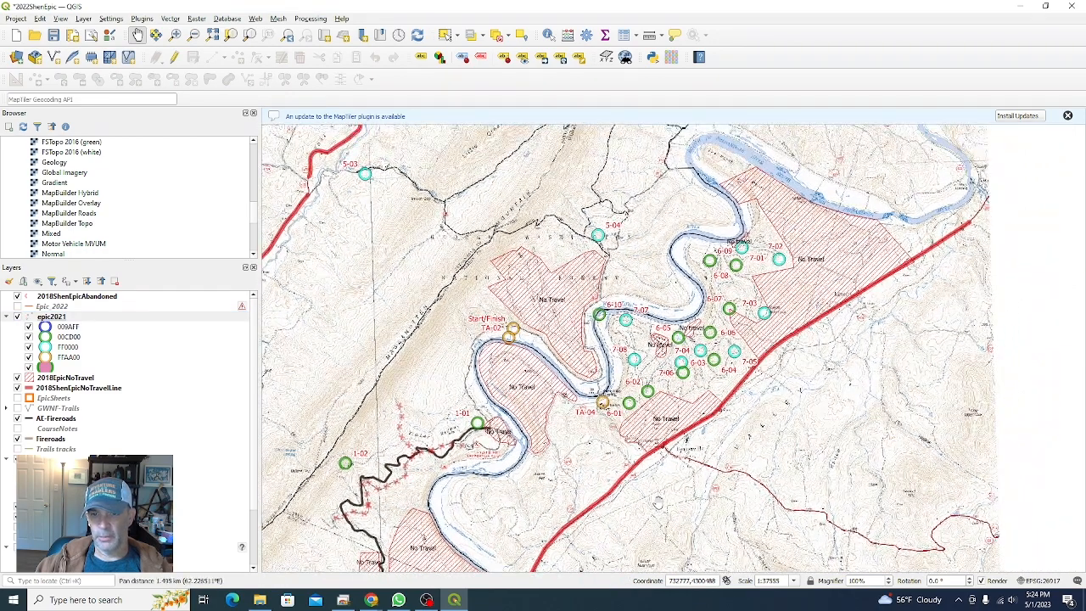
{"action": "right_click", "coordinate": [72, 348]}
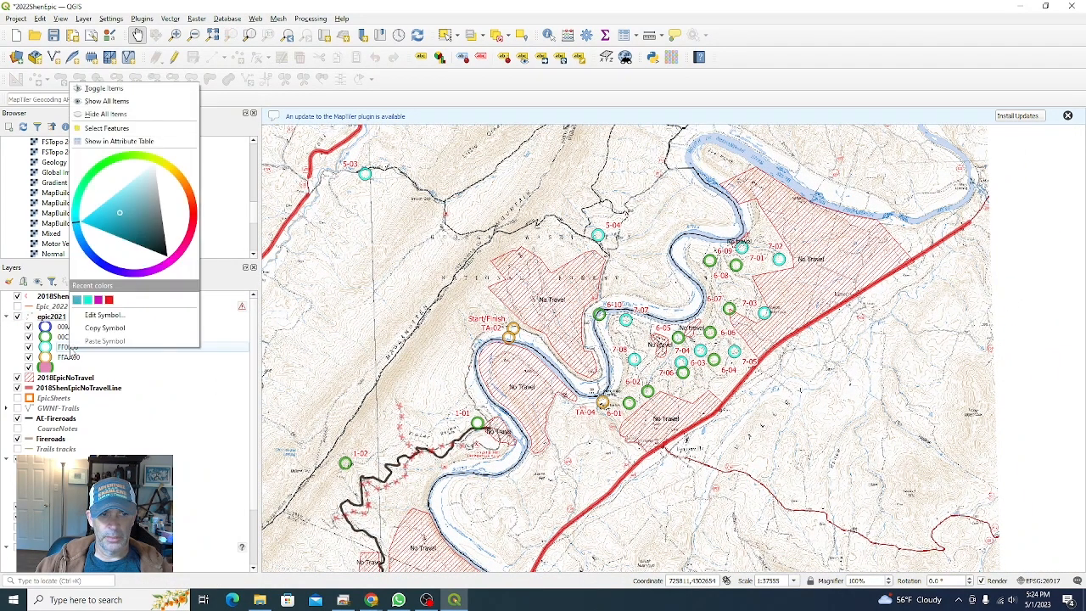
{"action": "left_click", "coordinate": [107, 317]}
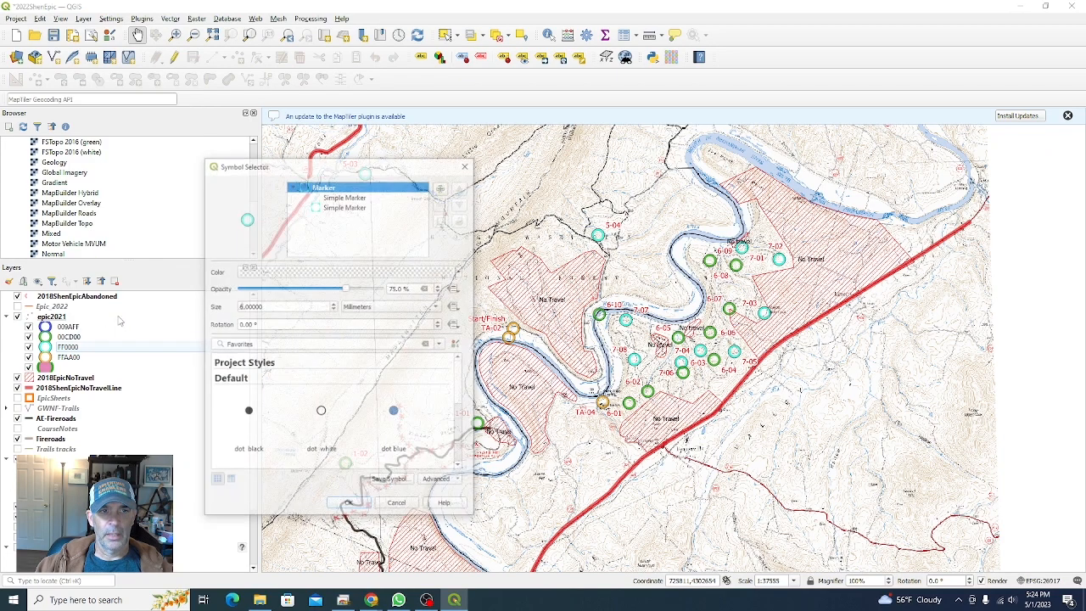
{"action": "left_click", "coordinate": [341, 206]}
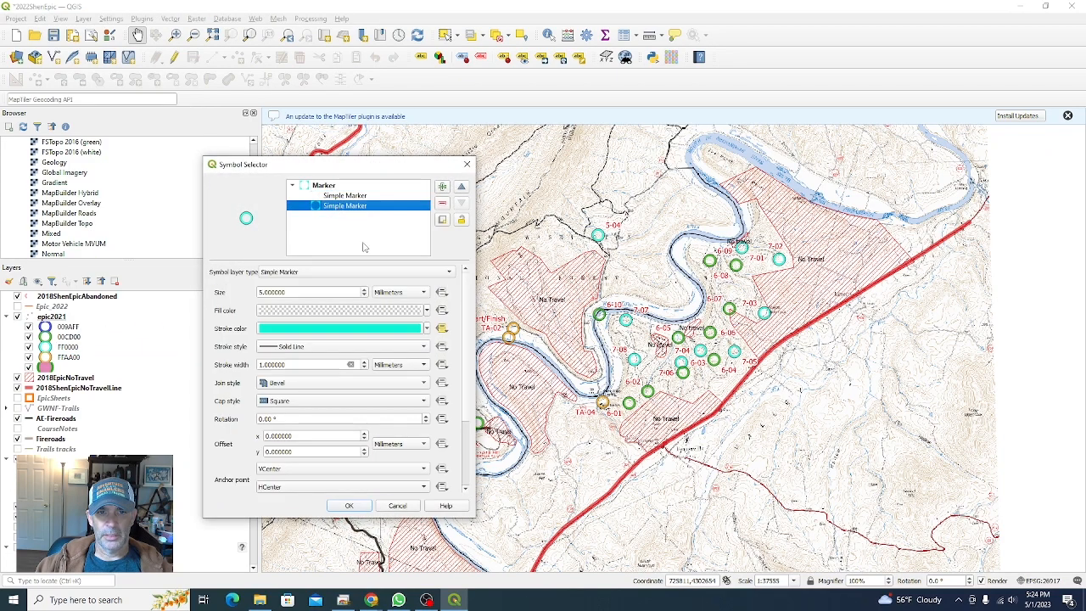
{"action": "left_click", "coordinate": [309, 329]}
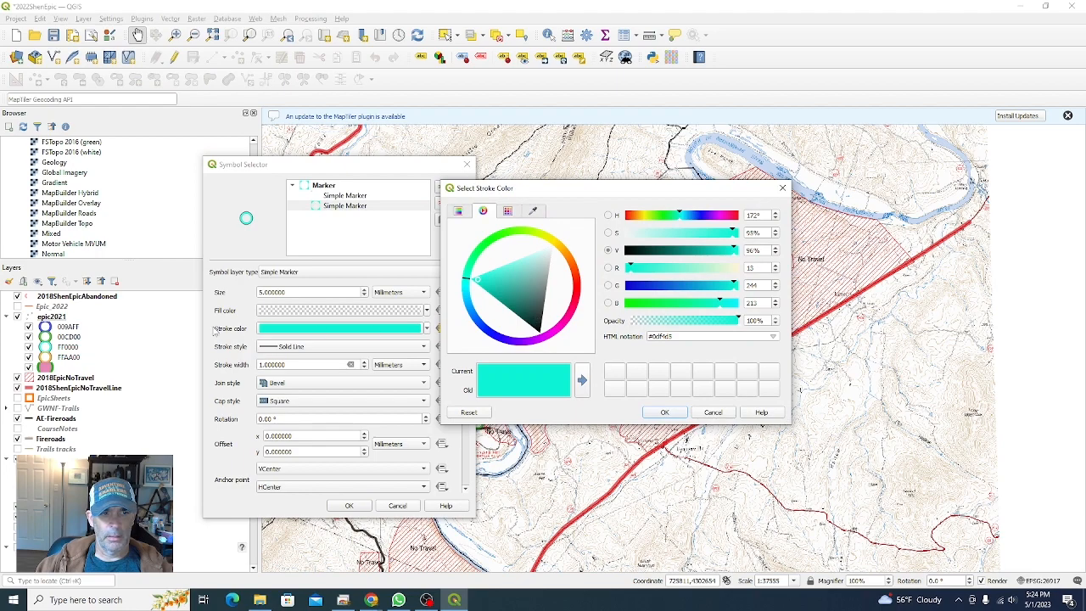
{"action": "left_click", "coordinate": [580, 288]}
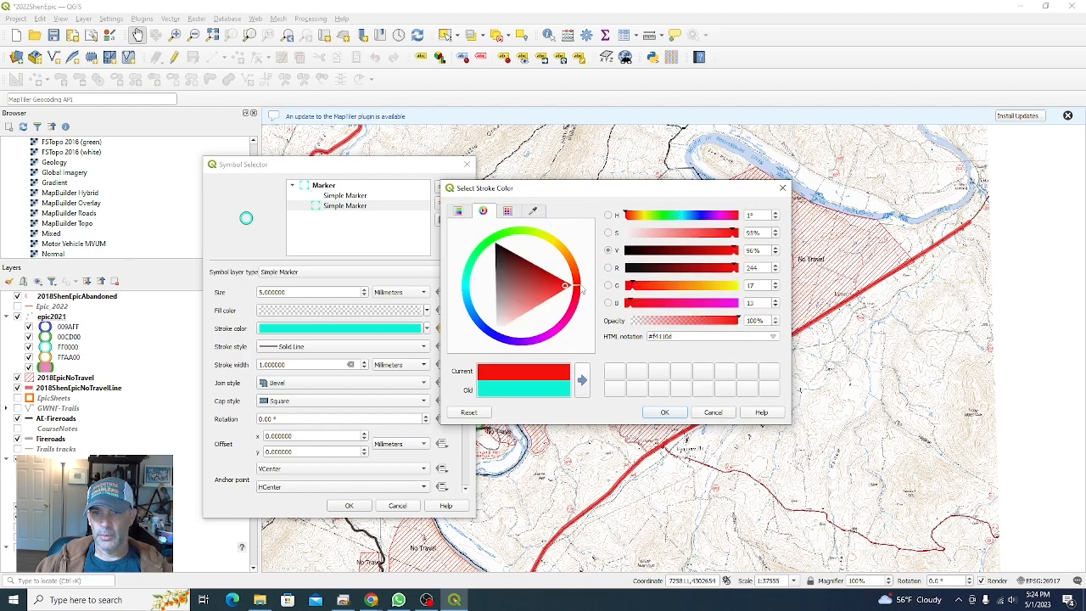
{"action": "left_click", "coordinate": [664, 413]}
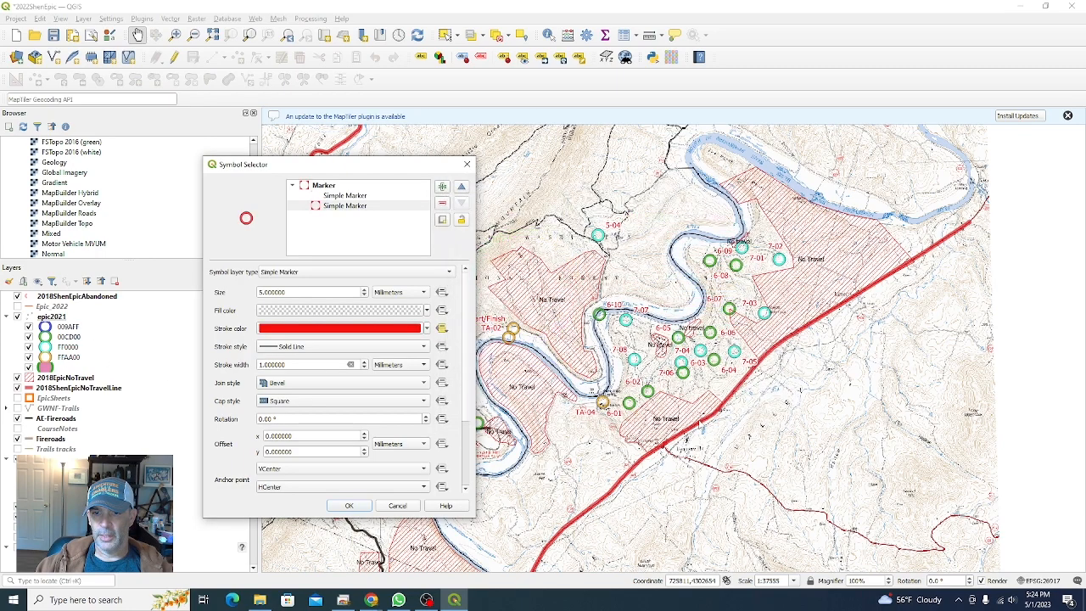
{"action": "left_click", "coordinate": [349, 506]}
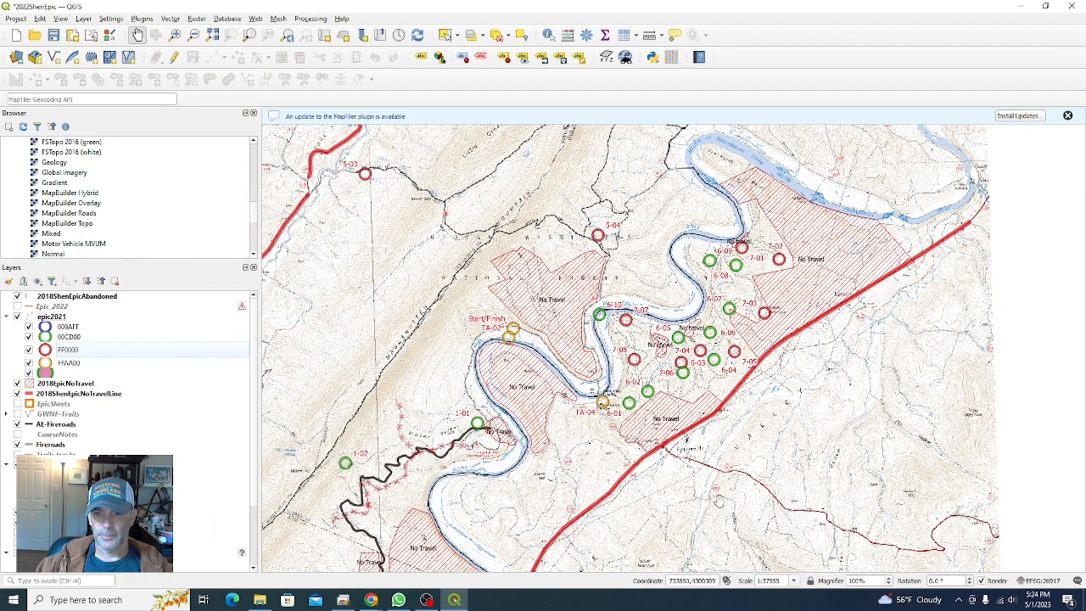
Step: Zoom and pan around the Start/Finish area to examine the checkpoint symbols over the topo basemap
{"action": "left_click_drag", "start_coordinate": [627, 356], "coordinate": [624, 338]}
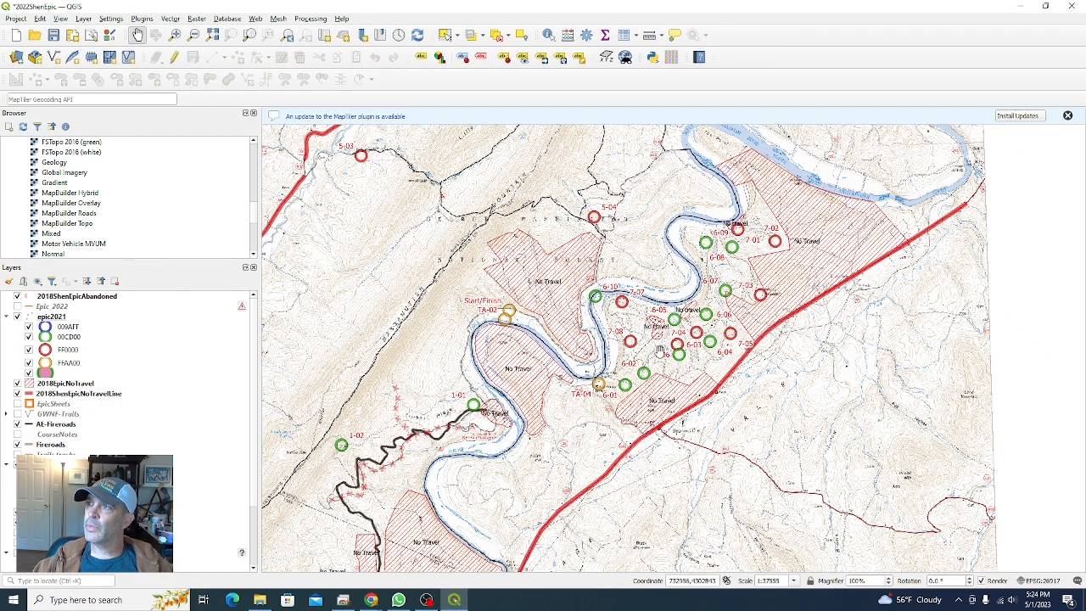
{"action": "scroll", "coordinate": [499, 335], "scroll_direction": "up", "scroll_amount": 3}
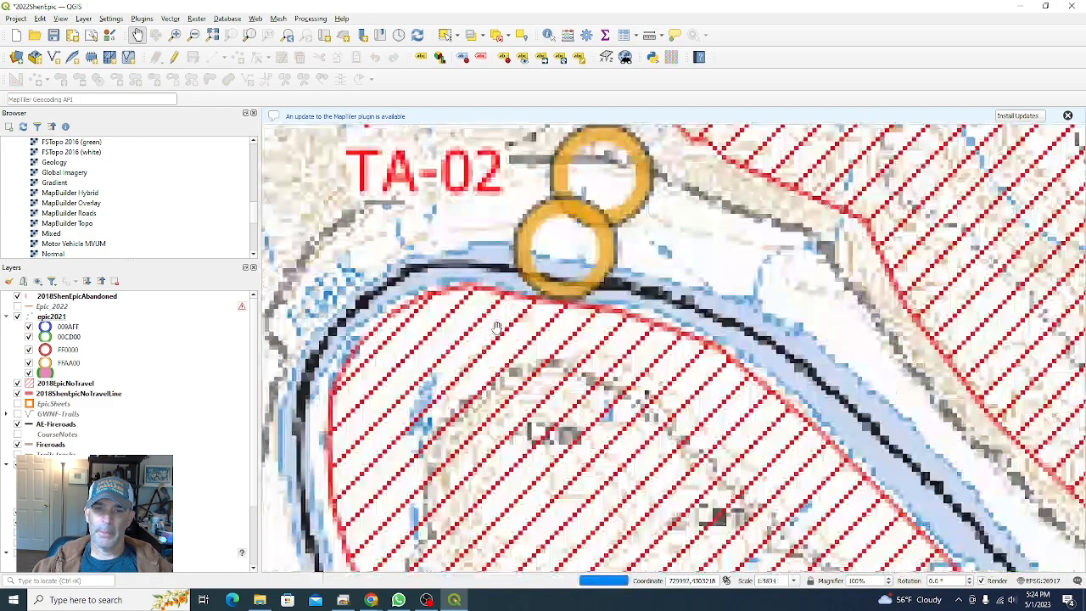
{"action": "left_click_drag", "start_coordinate": [632, 385], "coordinate": [628, 447]}
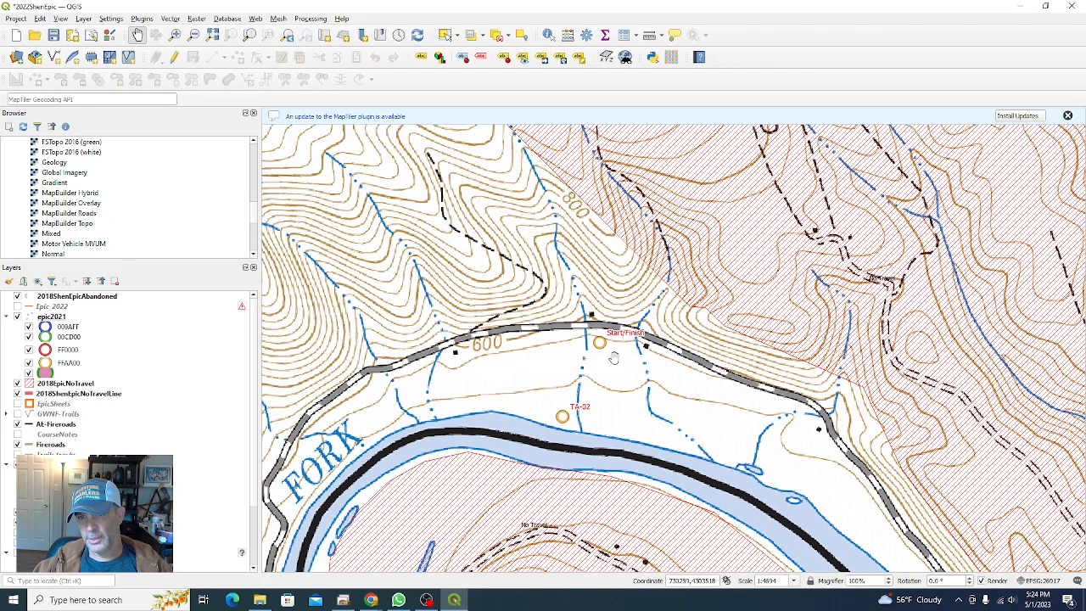
{"action": "scroll", "coordinate": [614, 358], "scroll_direction": "down", "scroll_amount": 2}
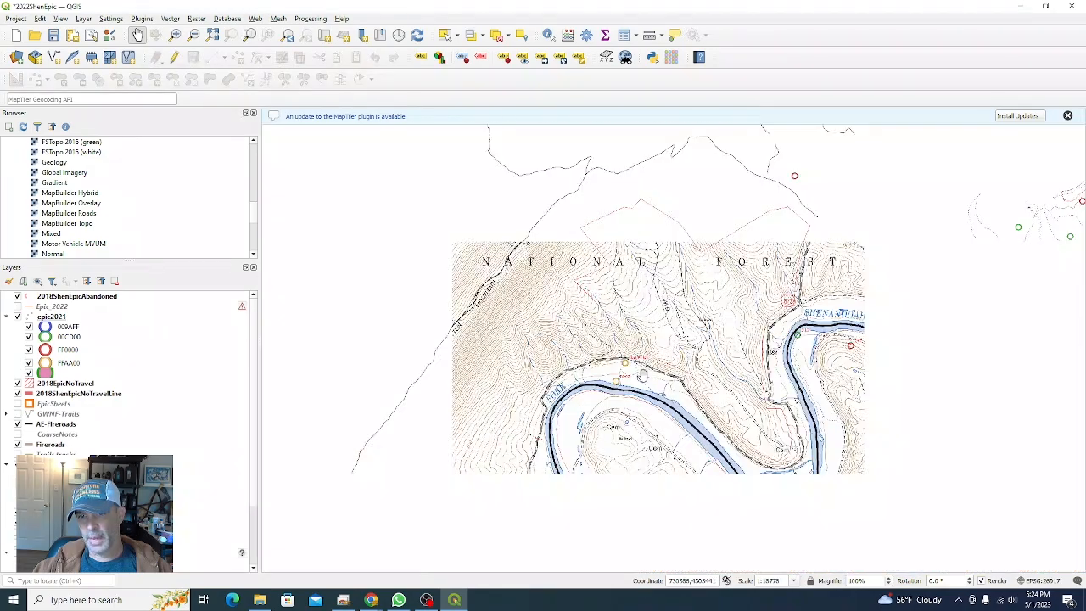
{"action": "left_click_drag", "start_coordinate": [722, 394], "coordinate": [519, 322]}
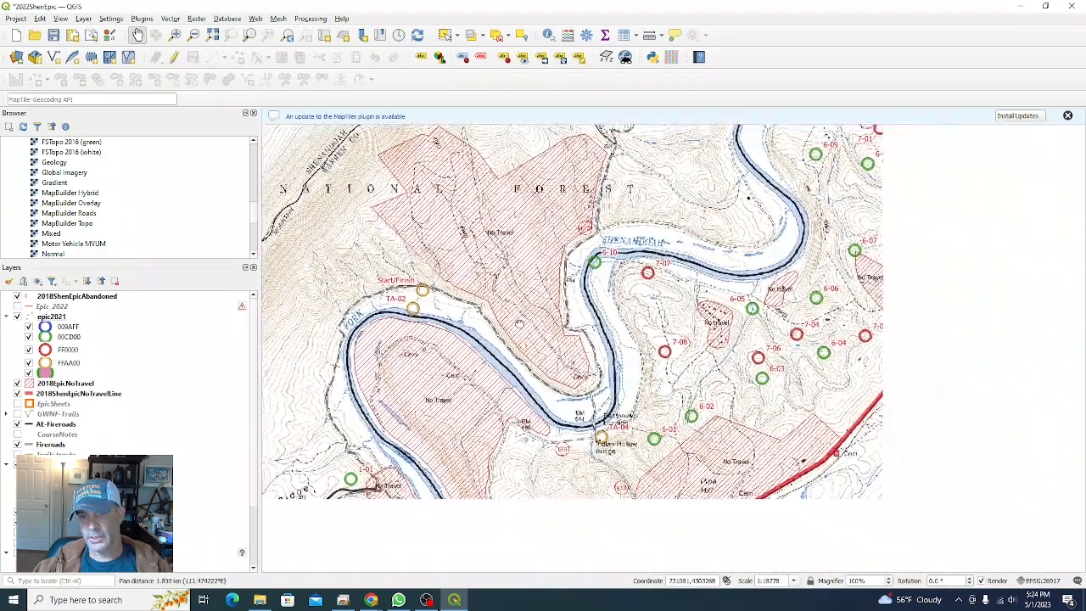
{"action": "scroll", "coordinate": [637, 346], "scroll_direction": "down", "scroll_amount": 1}
{"action": "left_click_drag", "start_coordinate": [658, 362], "coordinate": [601, 364]}
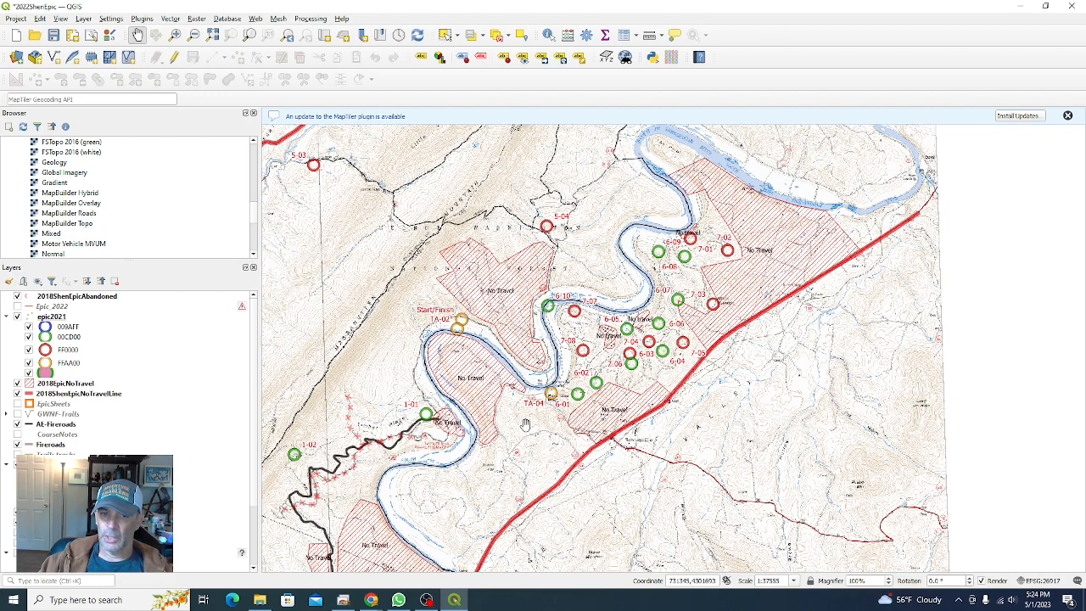
{"action": "left_click_drag", "start_coordinate": [526, 430], "coordinate": [574, 401]}
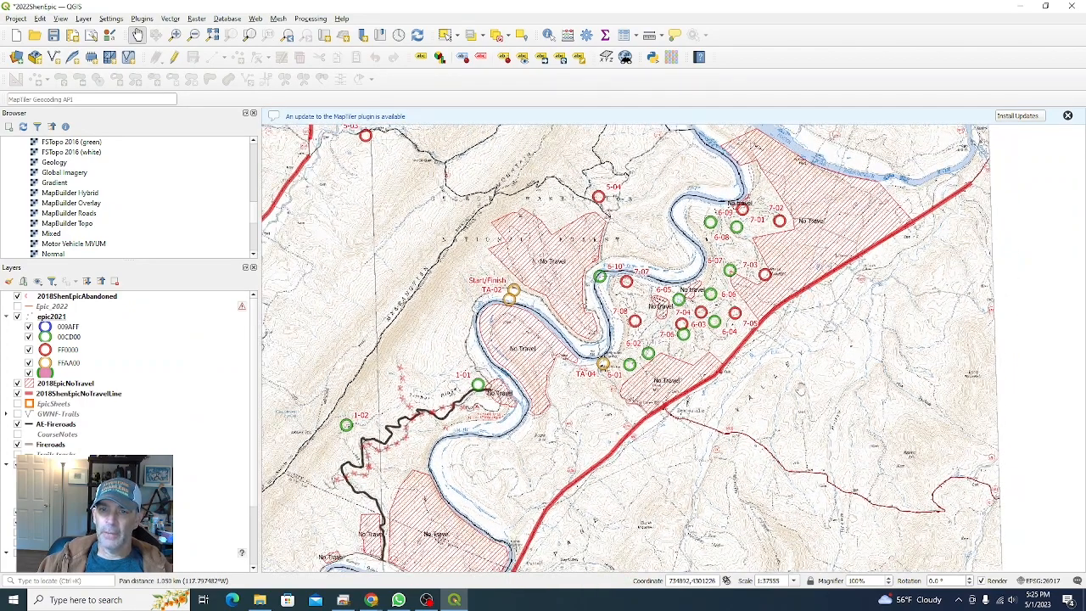
{"action": "left_click_drag", "start_coordinate": [695, 426], "coordinate": [662, 477]}
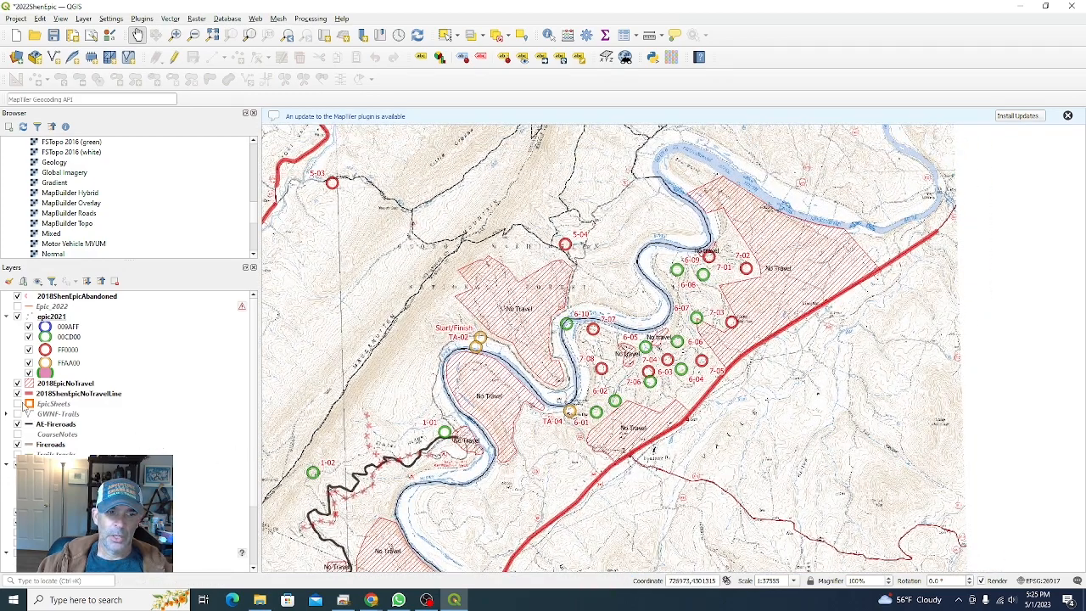
Step: Turn on the EpicSheets layer and zoom out to view the map sheet grid over the whole course
{"action": "left_click", "coordinate": [17, 404]}
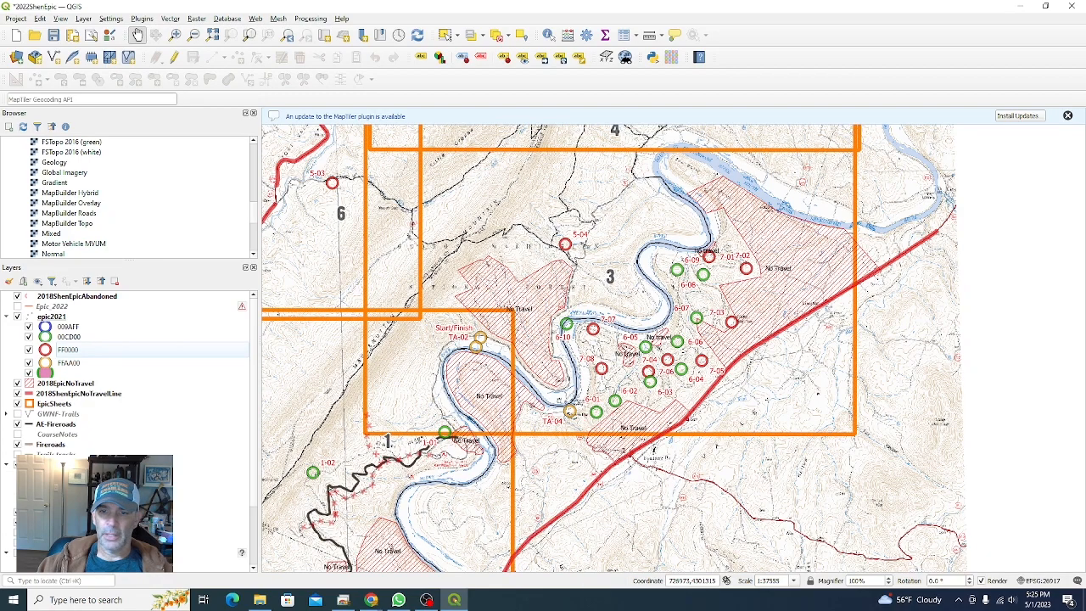
{"action": "scroll", "coordinate": [642, 506], "scroll_direction": "down", "scroll_amount": 1}
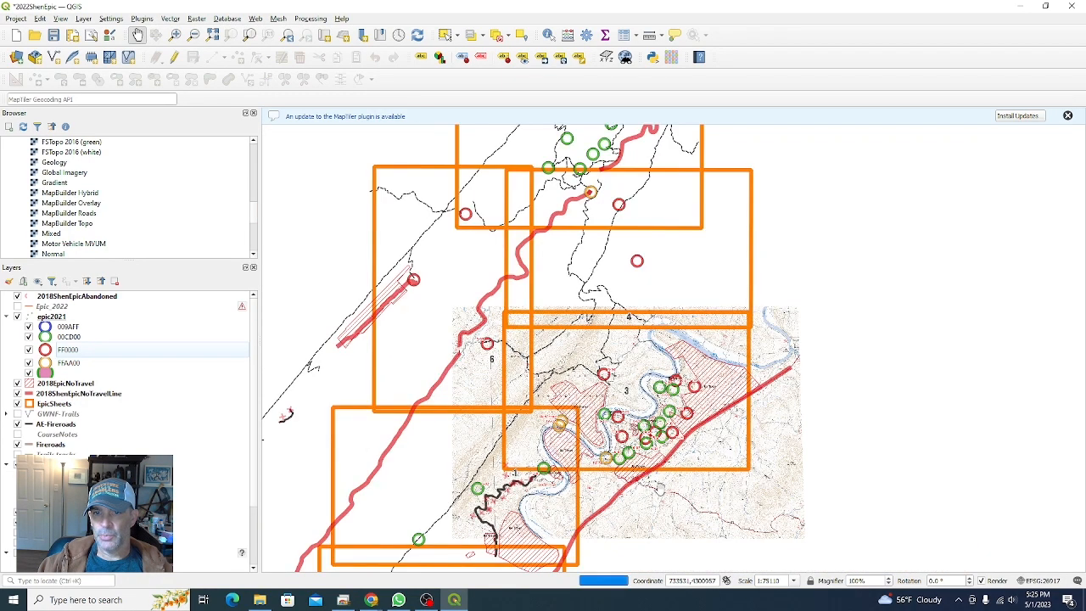
{"action": "left_click_drag", "start_coordinate": [788, 435], "coordinate": [716, 370]}
{"action": "scroll", "coordinate": [836, 417], "scroll_direction": "down", "scroll_amount": 1}
{"action": "scroll", "coordinate": [735, 388], "scroll_direction": "up", "scroll_amount": 1}
{"action": "scroll", "coordinate": [714, 386], "scroll_direction": "down", "scroll_amount": 1}
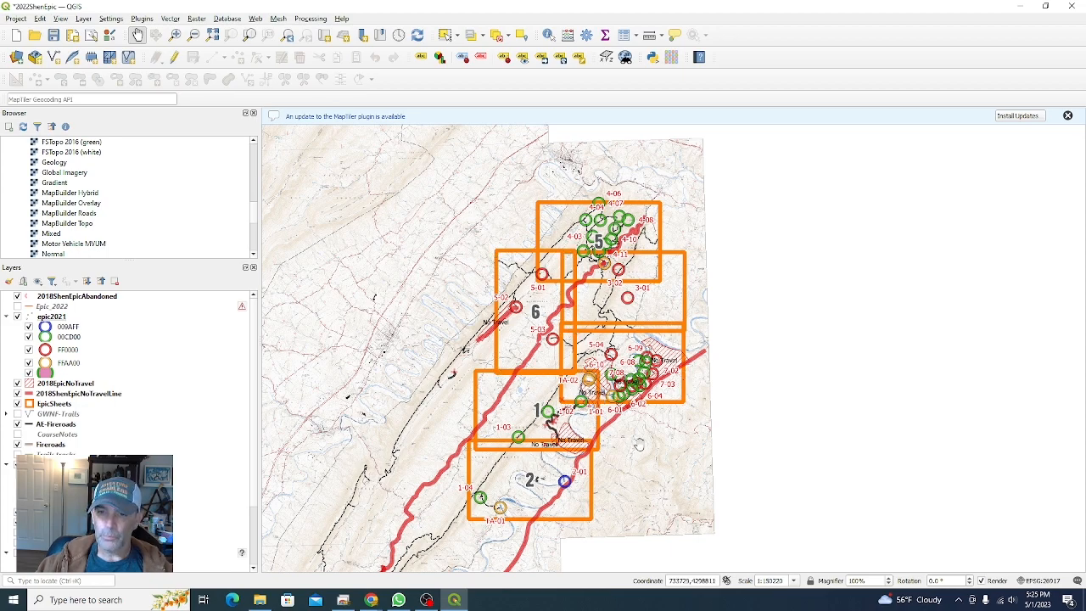
{"action": "left_click_drag", "start_coordinate": [665, 443], "coordinate": [700, 339]}
{"action": "scroll", "coordinate": [699, 338], "scroll_direction": "up", "scroll_amount": 2}
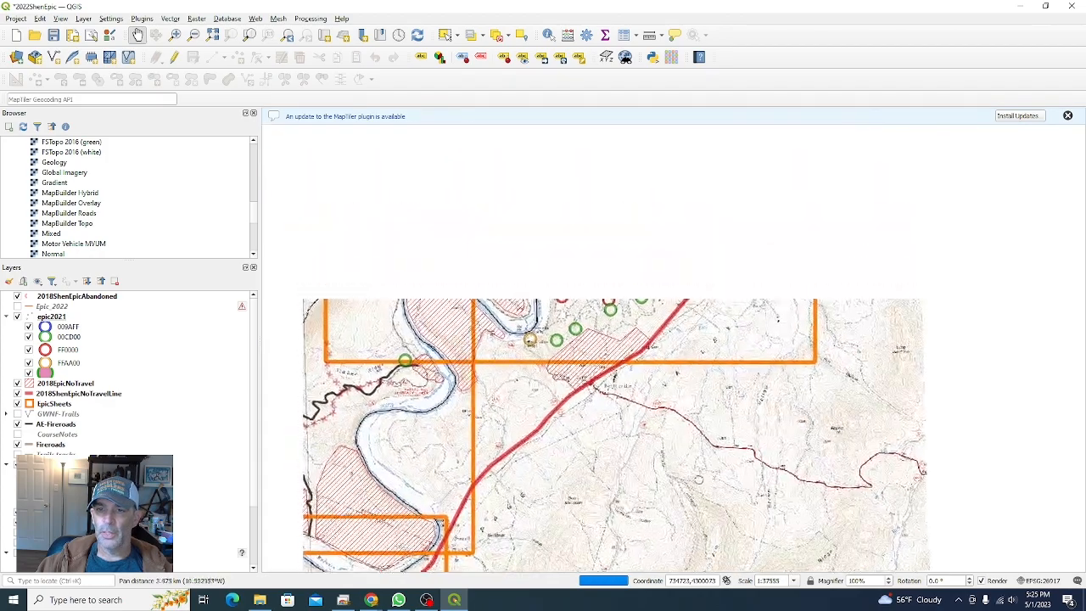
{"action": "left_click_drag", "start_coordinate": [676, 402], "coordinate": [720, 446]}
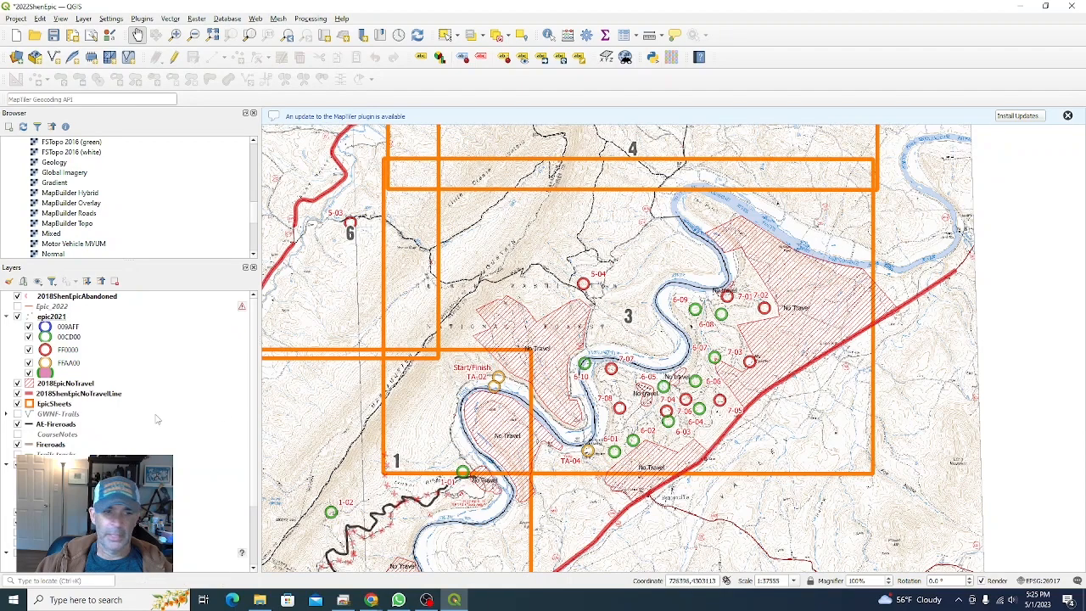
Step: Display the SRSP map layer to compare it with the checkpoints around sheet 3, then hide it again
{"action": "scroll", "coordinate": [255, 524], "scroll_direction": "down", "scroll_amount": 3}
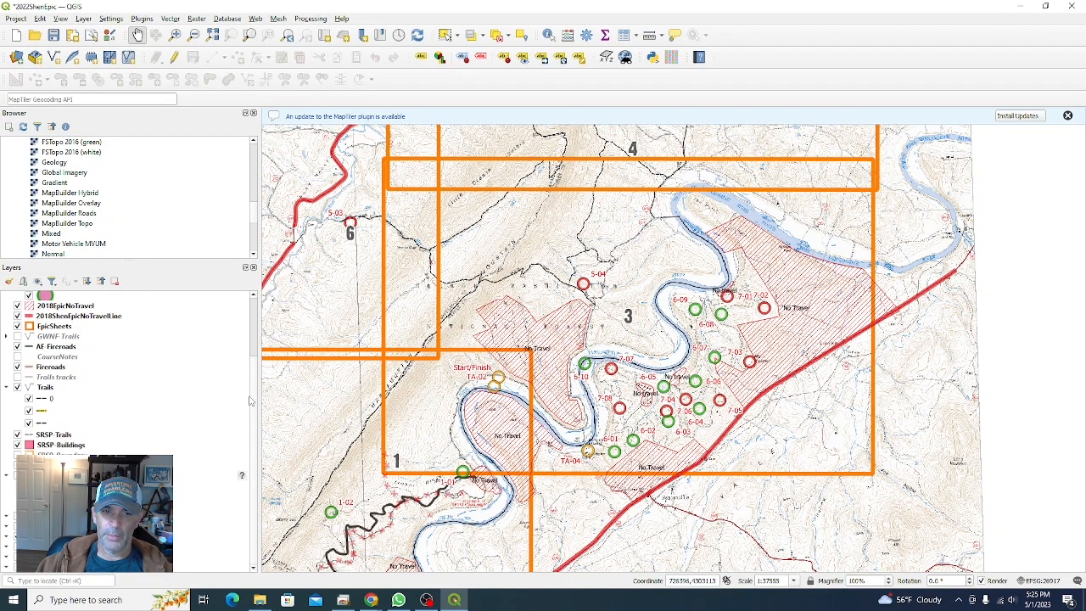
{"action": "scroll", "coordinate": [255, 349], "scroll_direction": "up", "scroll_amount": 3}
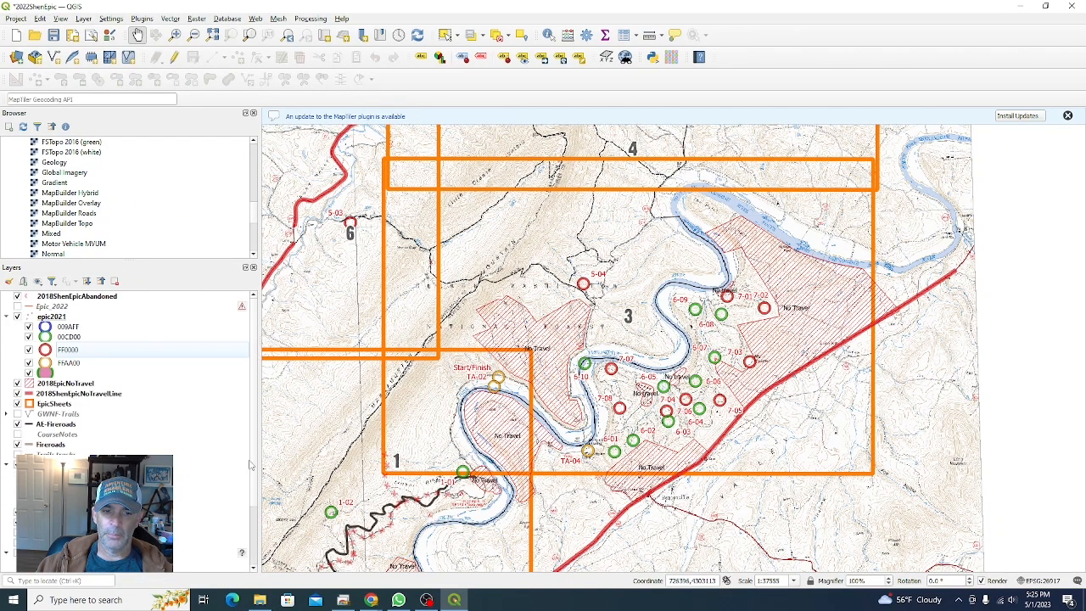
{"action": "scroll", "coordinate": [255, 461], "scroll_direction": "down", "scroll_amount": 3}
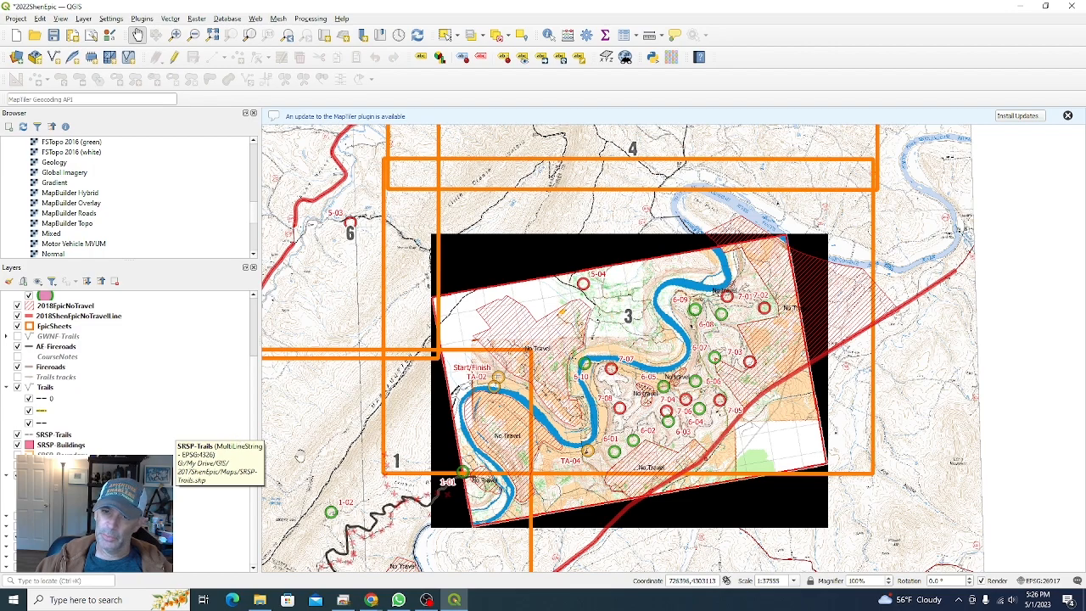
{"action": "scroll", "coordinate": [654, 422], "scroll_direction": "up", "scroll_amount": 3}
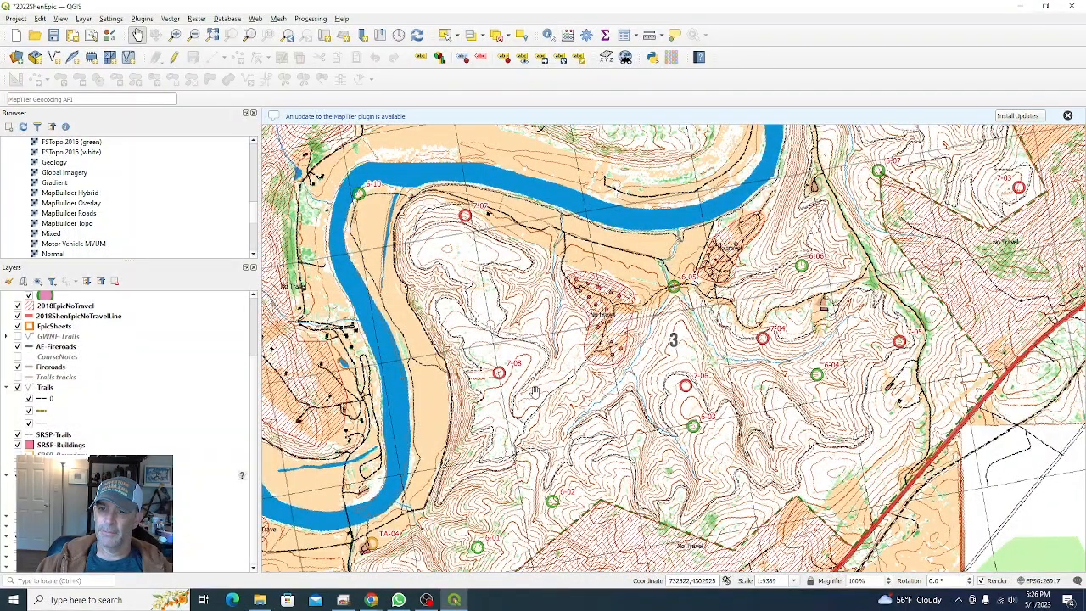
{"action": "scroll", "coordinate": [535, 383], "scroll_direction": "down", "scroll_amount": 1}
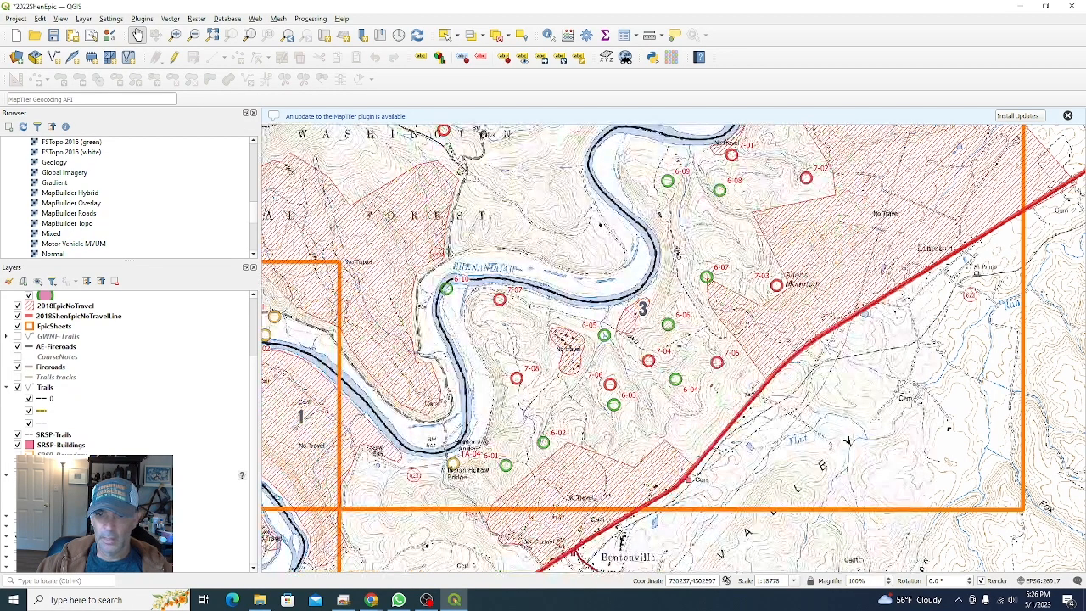
{"action": "left_click", "coordinate": [17, 475]}
{"action": "left_click", "coordinate": [18, 475]}
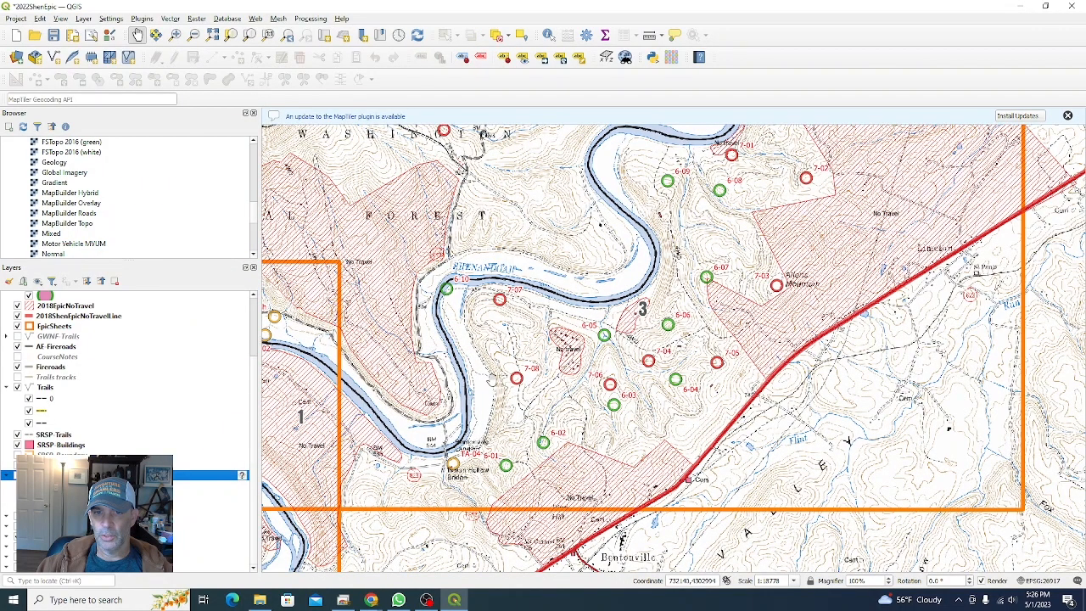
Step: Open the Epic11x17-24000 - Landscape print layout from the Layout Manager
{"action": "scroll", "coordinate": [491, 380], "scroll_direction": "down", "scroll_amount": 1}
{"action": "left_click_drag", "start_coordinate": [460, 284], "coordinate": [671, 378]}
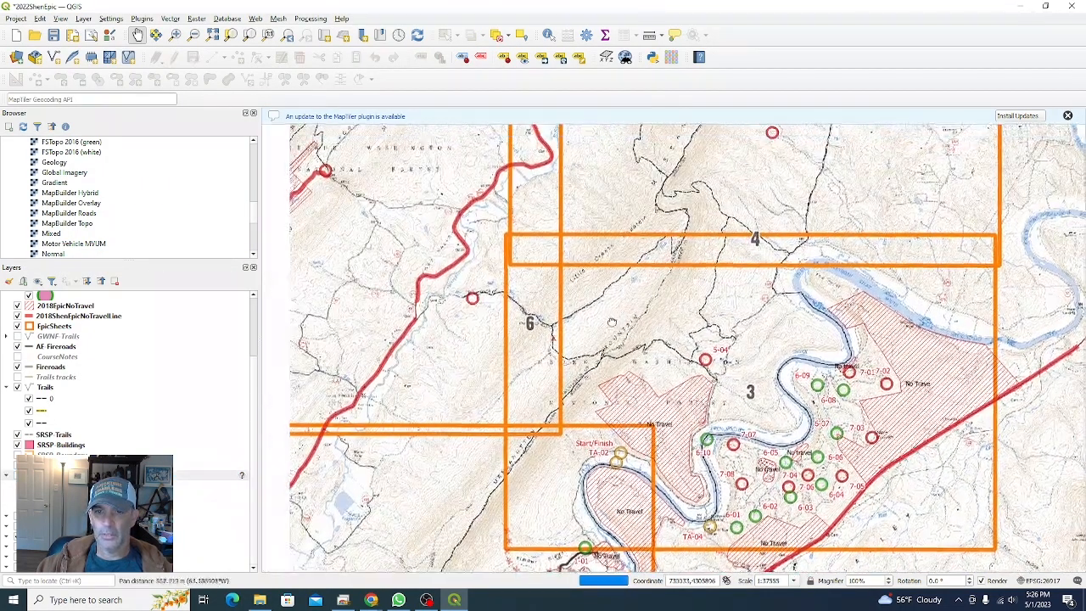
{"action": "left_click_drag", "start_coordinate": [374, 194], "coordinate": [407, 216]}
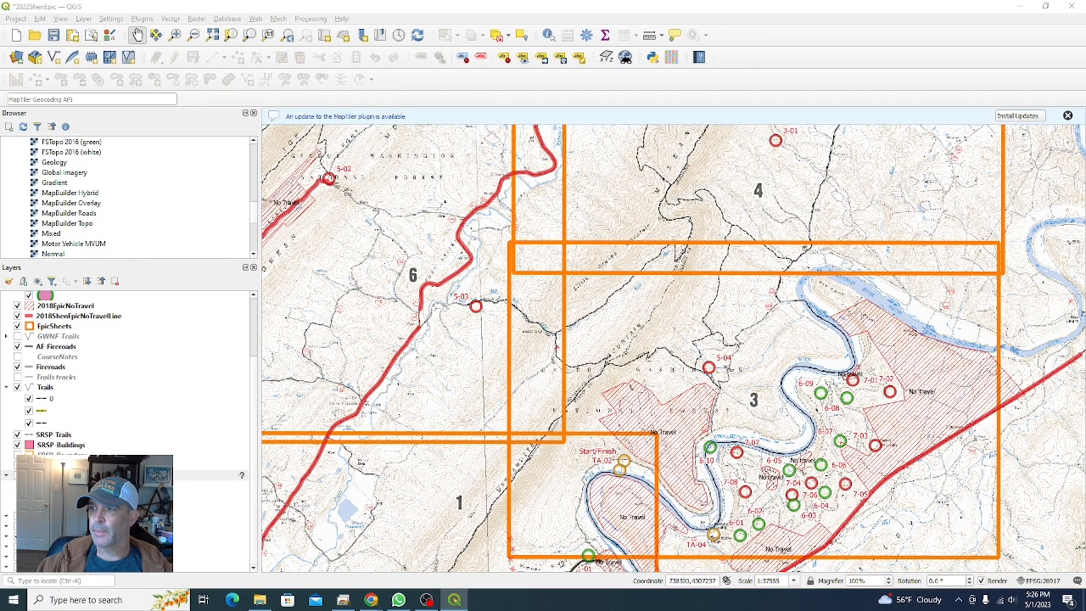
{"action": "left_click_drag", "start_coordinate": [550, 218], "coordinate": [535, 212]}
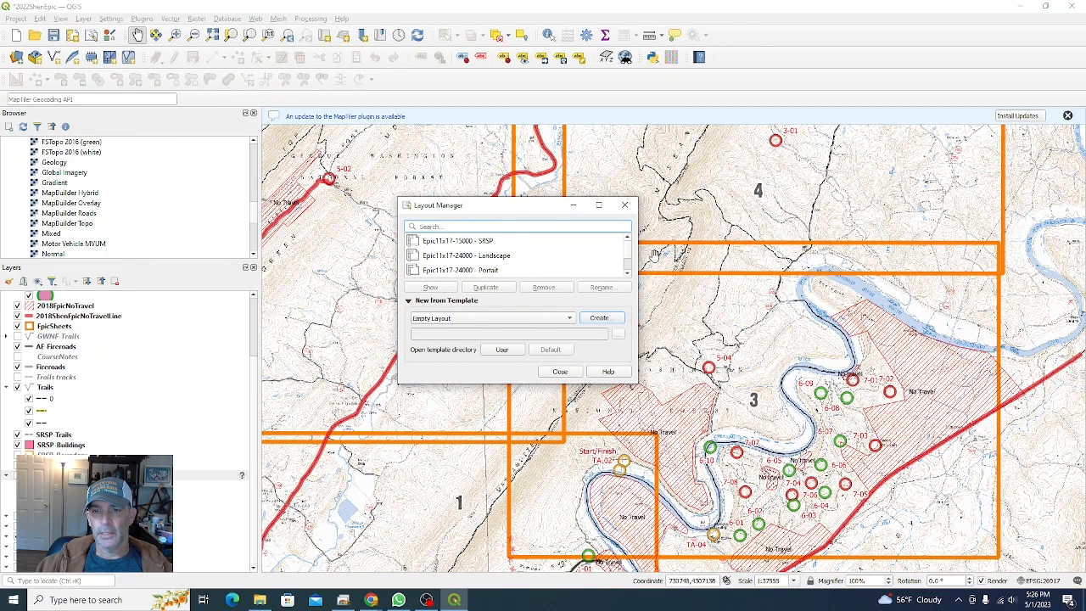
{"action": "left_click_drag", "start_coordinate": [551, 199], "coordinate": [552, 135]}
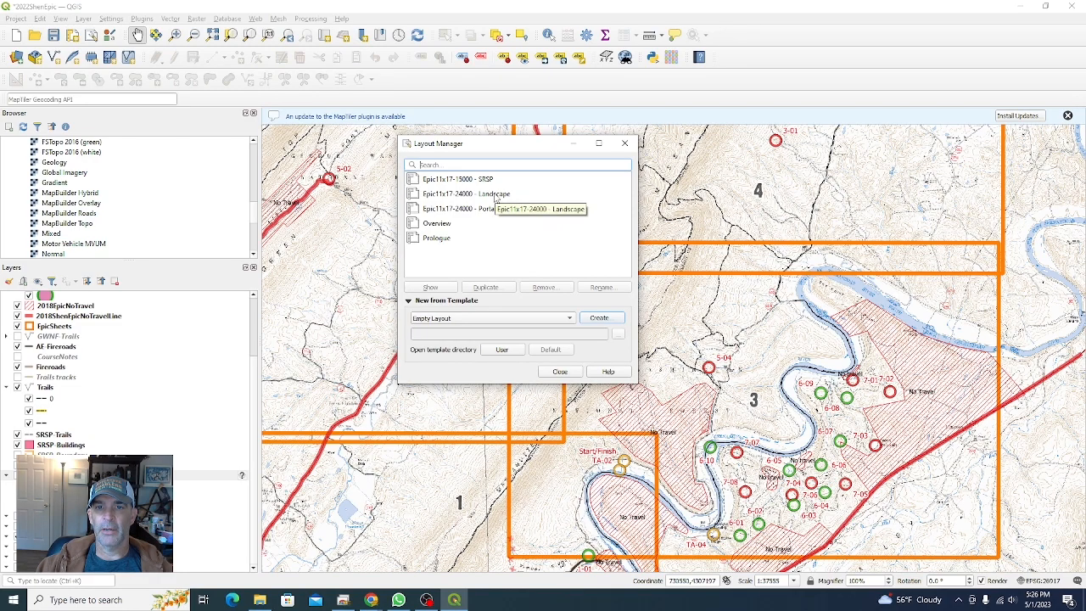
{"action": "left_click", "coordinate": [454, 195]}
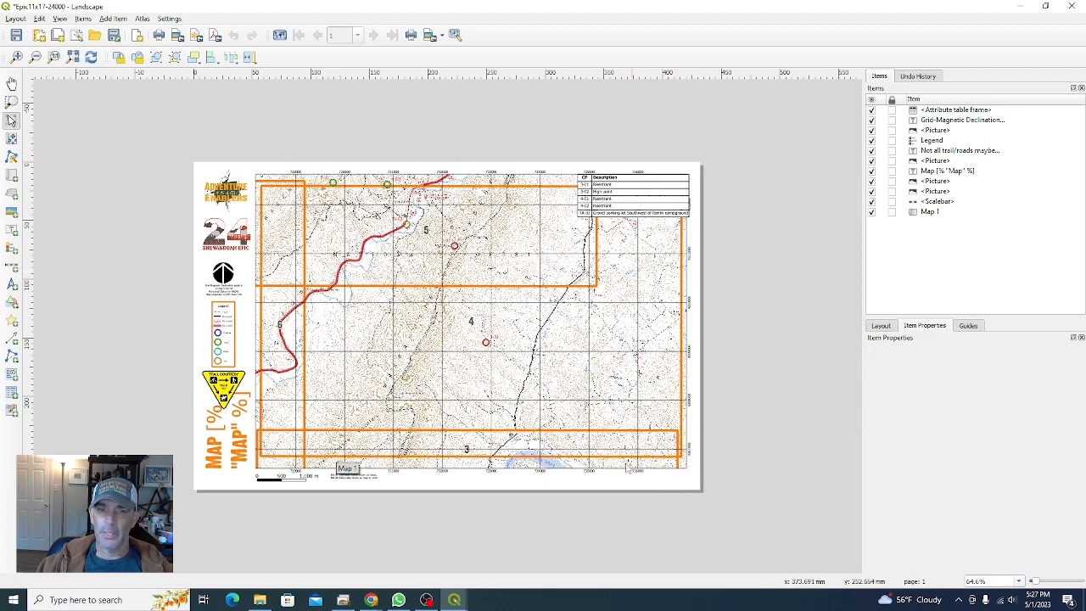
Step: Inspect the properties of the layout's logo picture, legend and checkpoint attribute table
{"action": "left_click", "coordinate": [221, 241]}
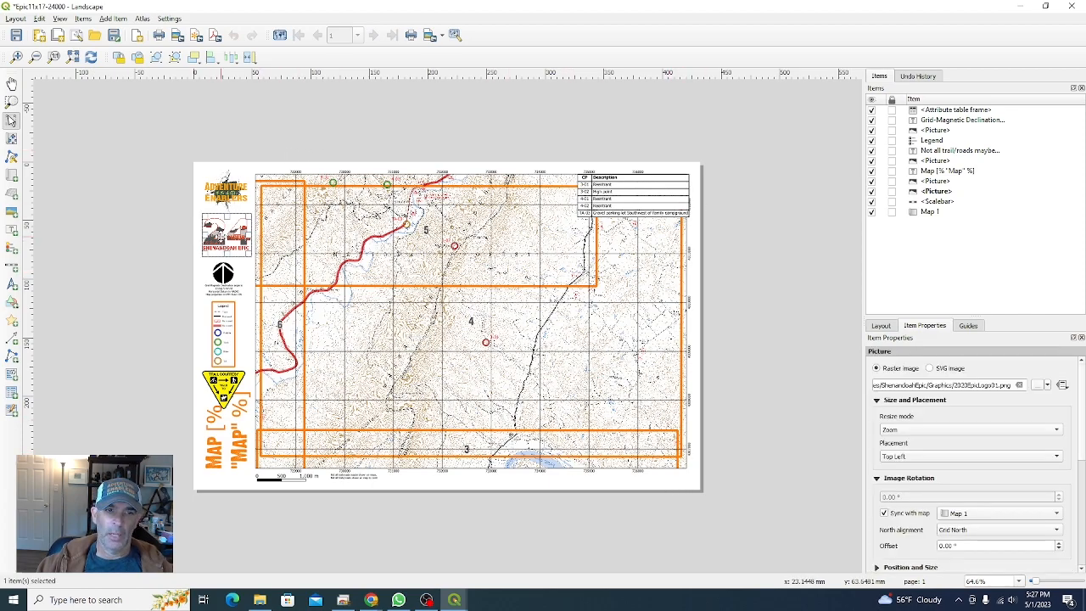
{"action": "left_click", "coordinate": [231, 324]}
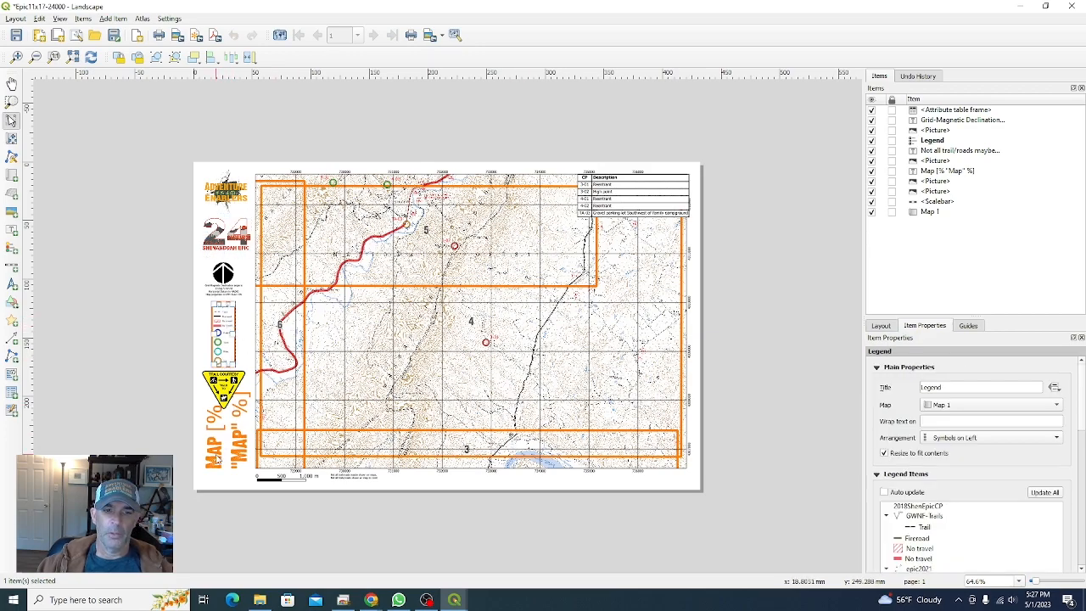
{"action": "left_click", "coordinate": [631, 197]}
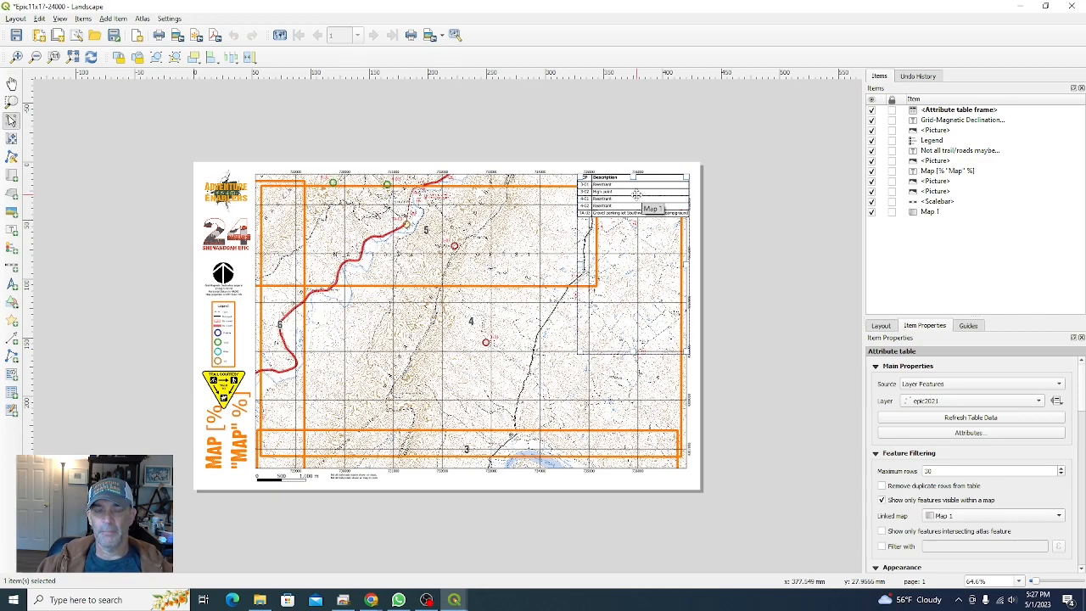
{"action": "left_click", "coordinate": [629, 133]}
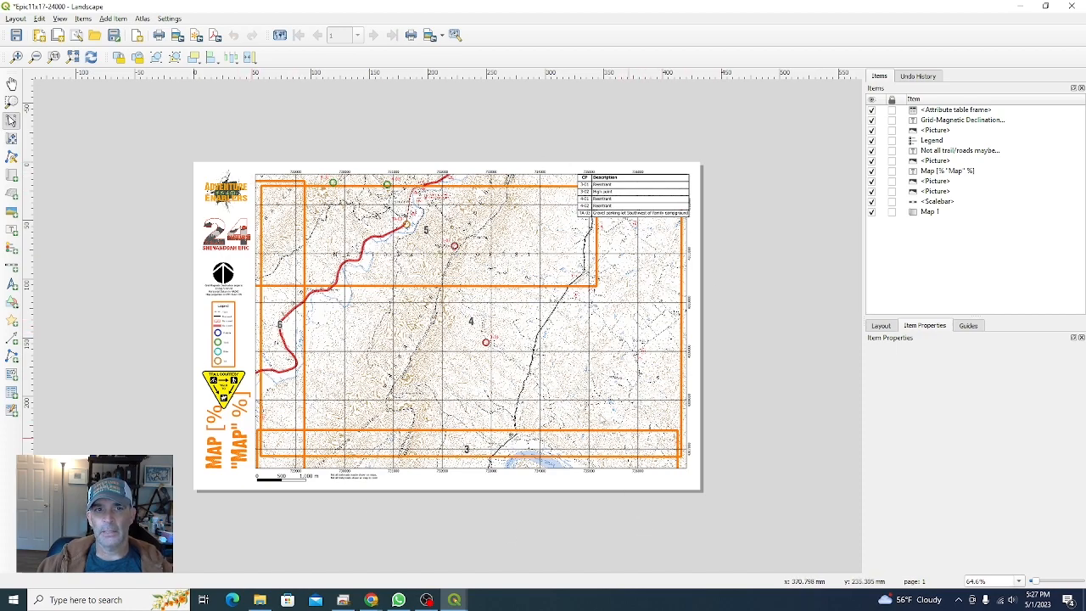
Step: Preview the atlas and step through map sheets 1 to 4 of the Landscape layout
{"action": "left_click", "coordinate": [144, 19]}
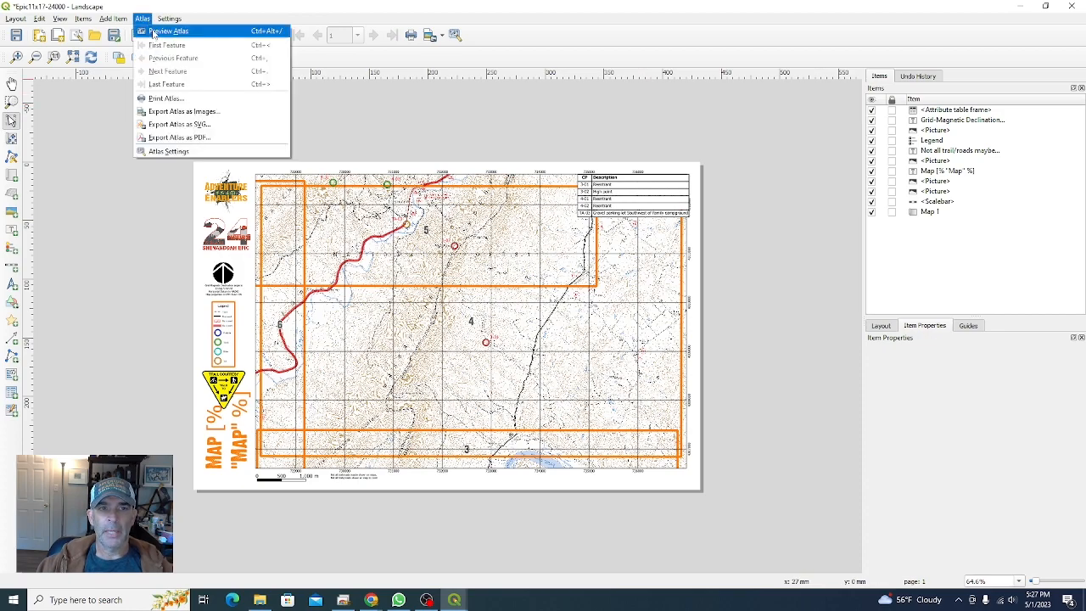
{"action": "left_click", "coordinate": [153, 32]}
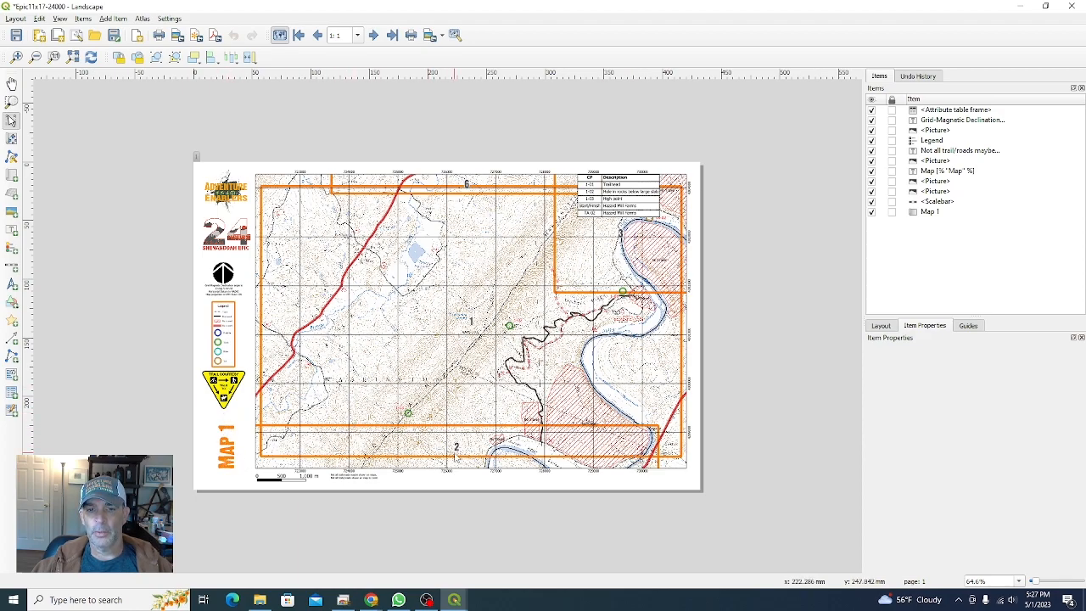
{"action": "left_click", "coordinate": [373, 36]}
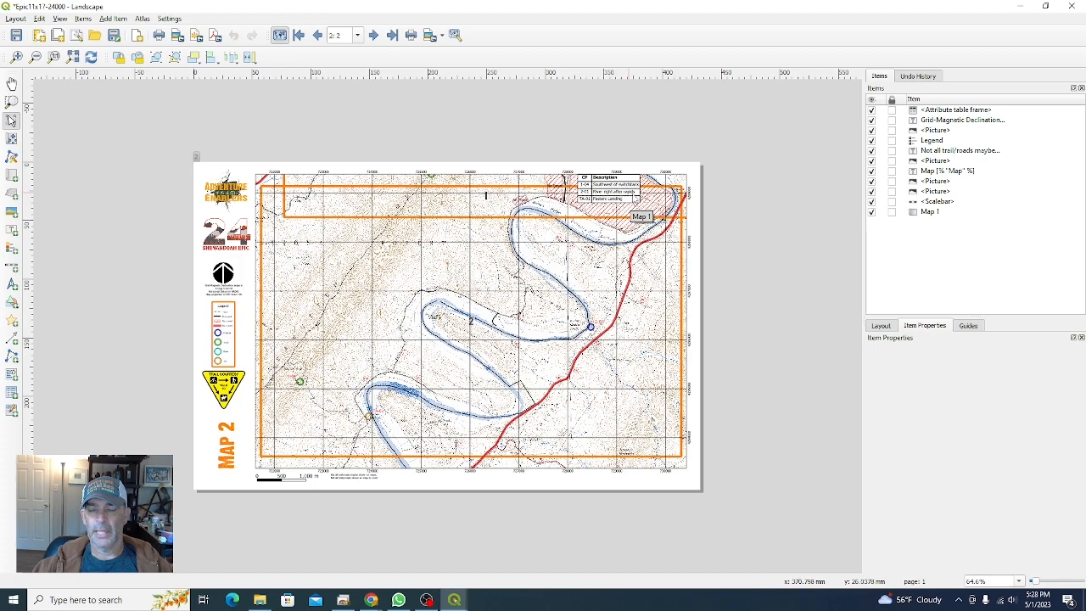
{"action": "left_click", "coordinate": [374, 36]}
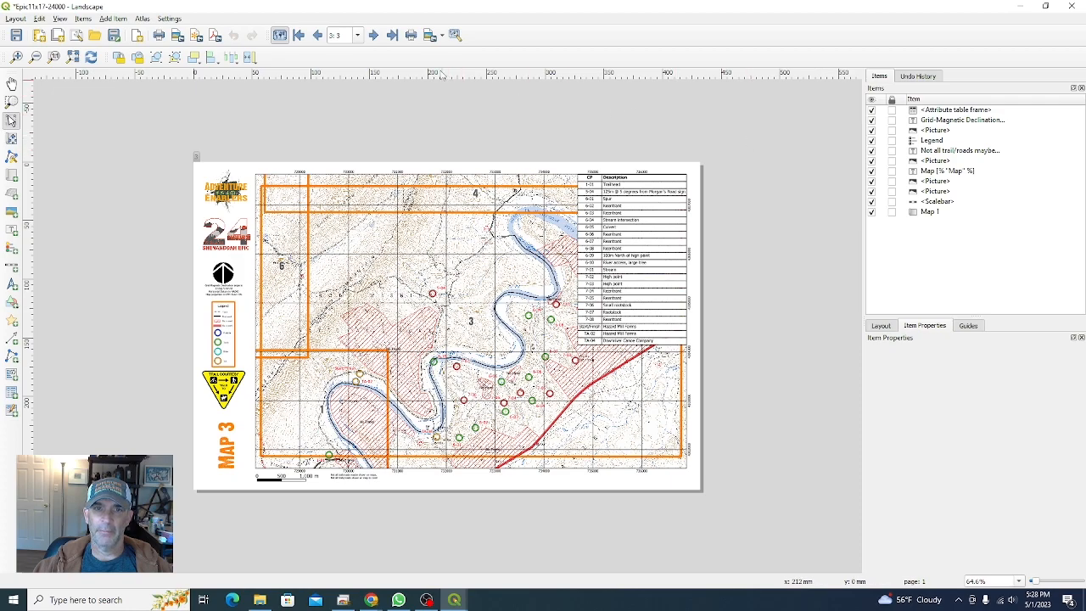
{"action": "left_click", "coordinate": [373, 35]}
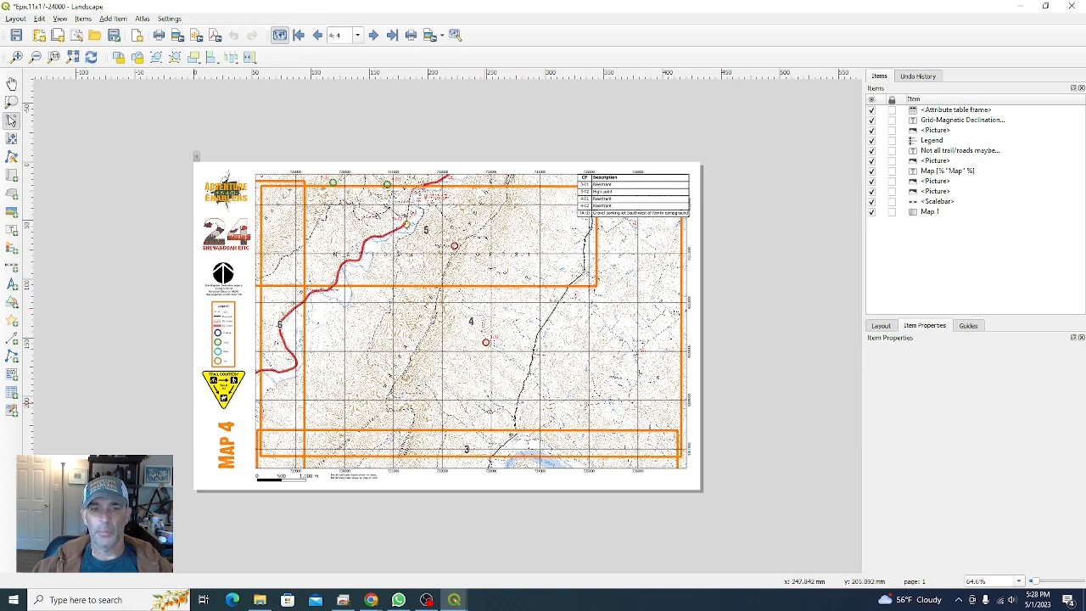
Step: Turn off the EpicSheets layer in the main map and reopen the Epic11x17-24000 - Landscape layout
{"action": "left_click_drag", "start_coordinate": [309, 13], "coordinate": [517, 16]}
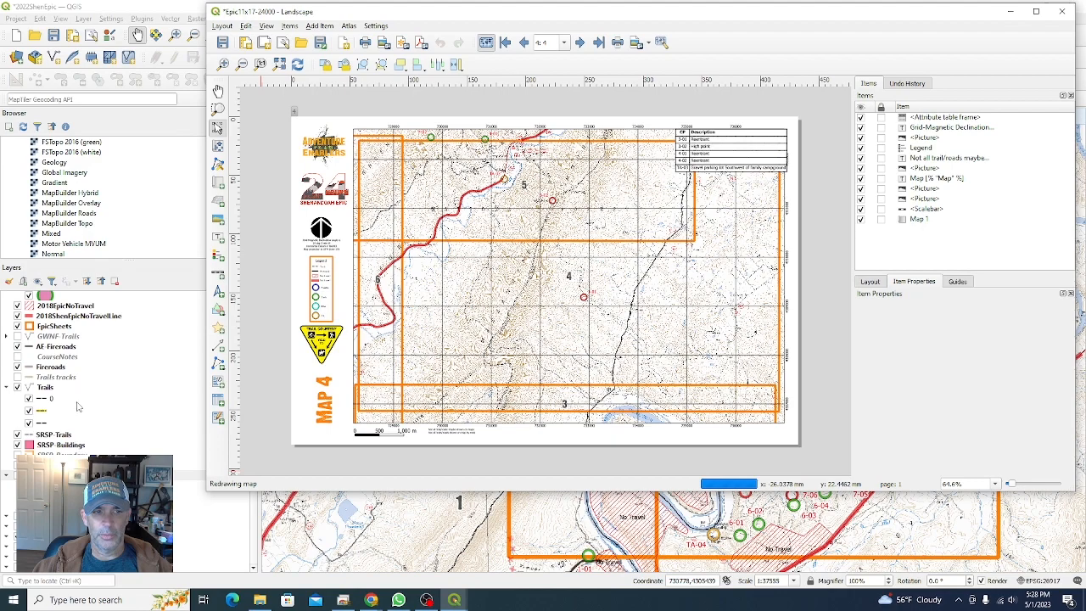
{"action": "left_click", "coordinate": [235, 546]}
{"action": "left_click", "coordinate": [494, 492]}
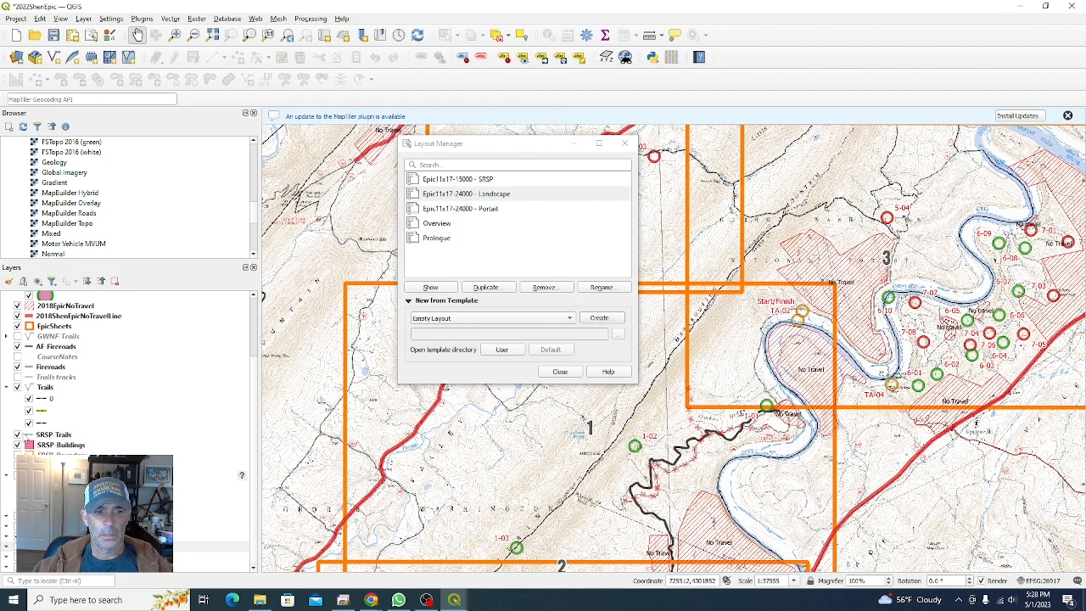
{"action": "left_click", "coordinate": [17, 325]}
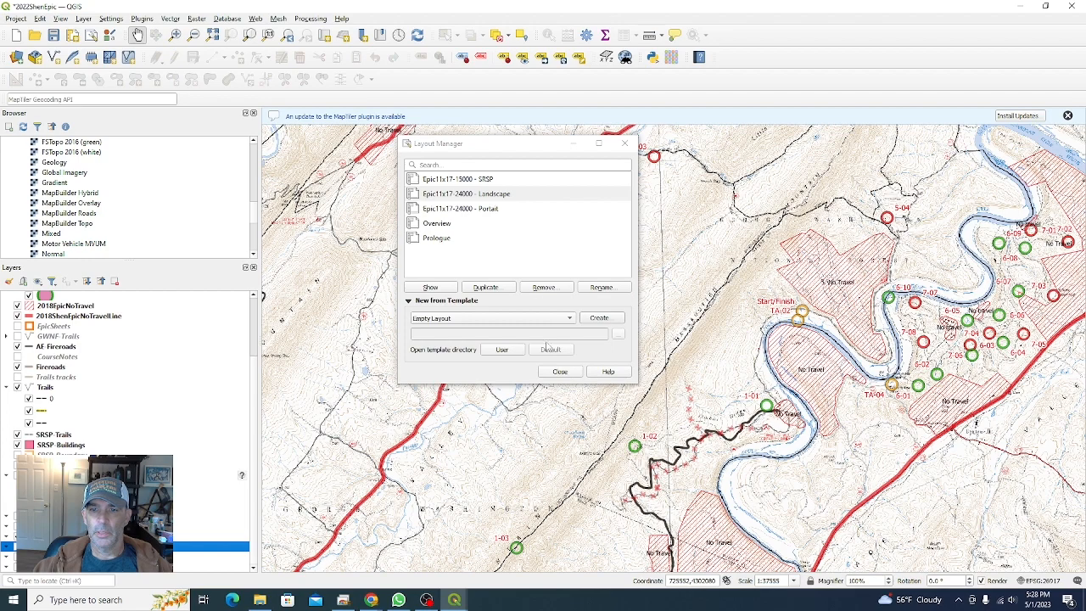
{"action": "double_click", "coordinate": [456, 197]}
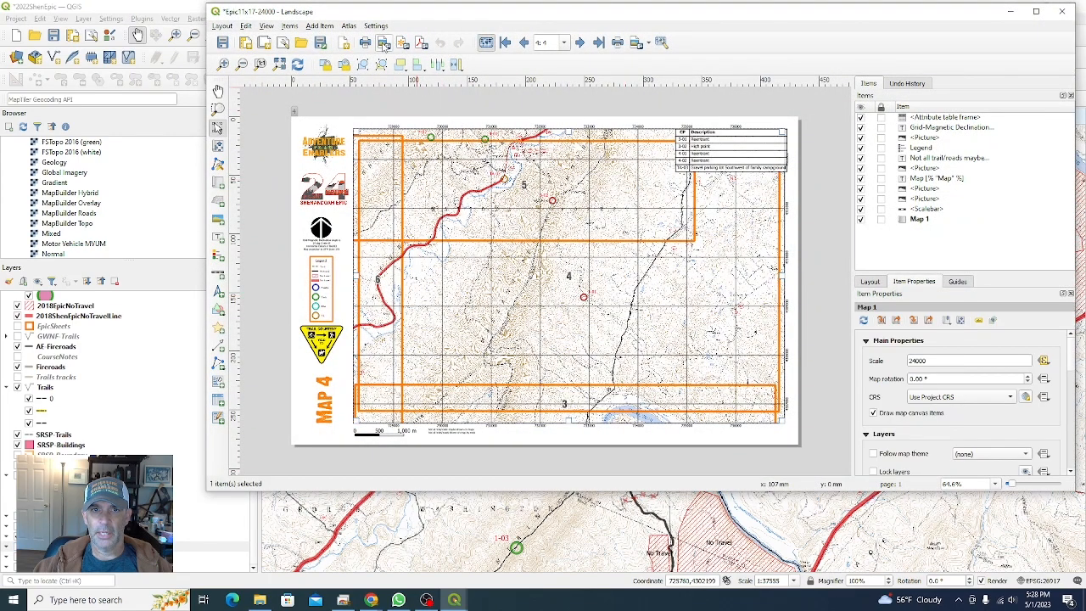
Step: Export the atlas as a PDF named Epic11x17-24000 - LandscapeTest.pdf in the Maps folder
{"action": "left_click", "coordinate": [349, 26]}
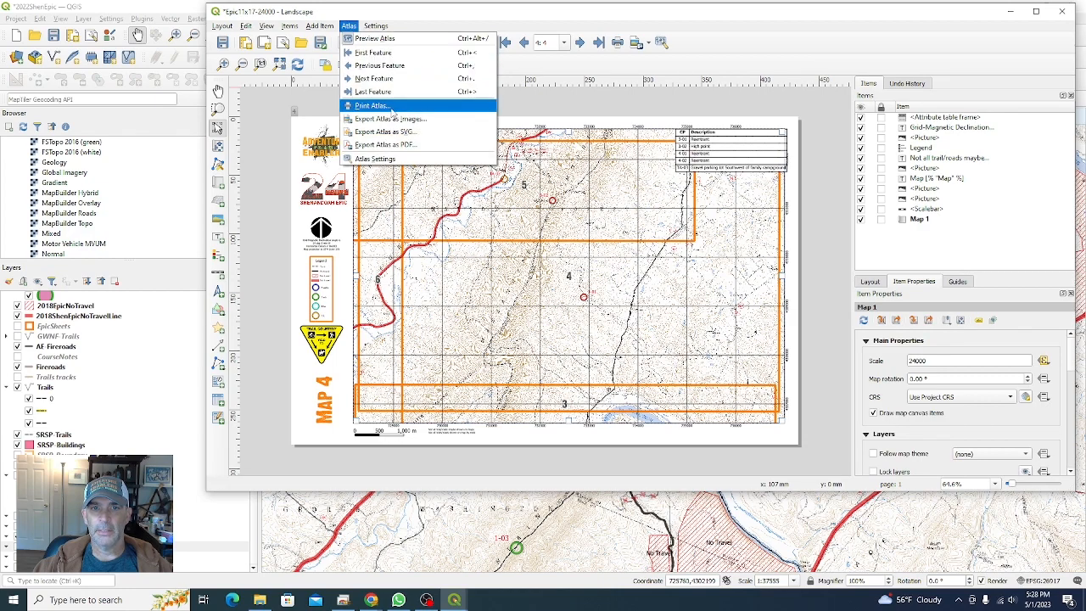
{"action": "left_click", "coordinate": [389, 145]}
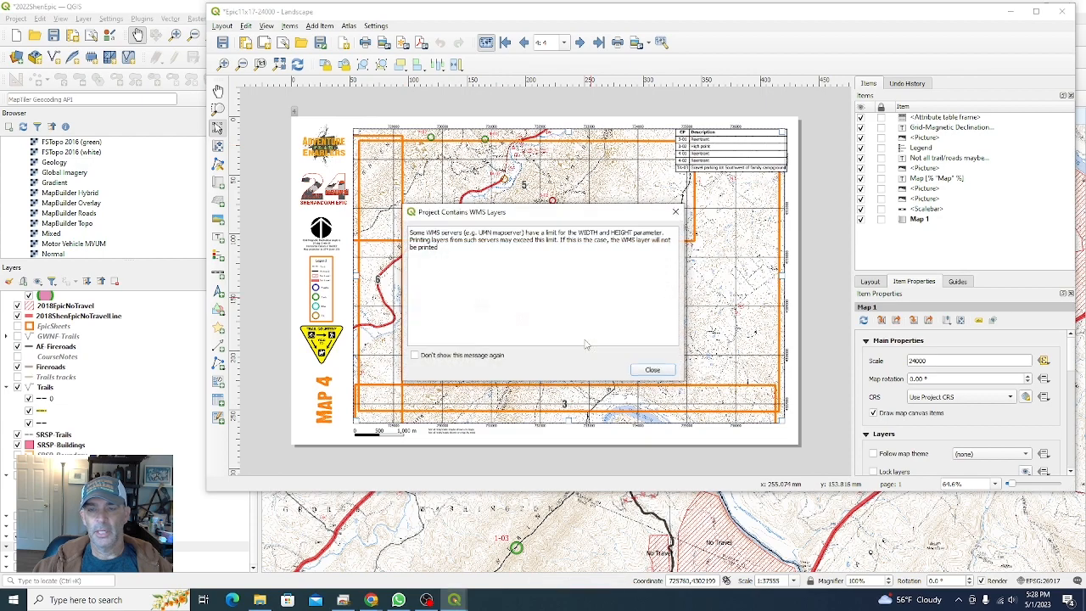
{"action": "left_click", "coordinate": [655, 371]}
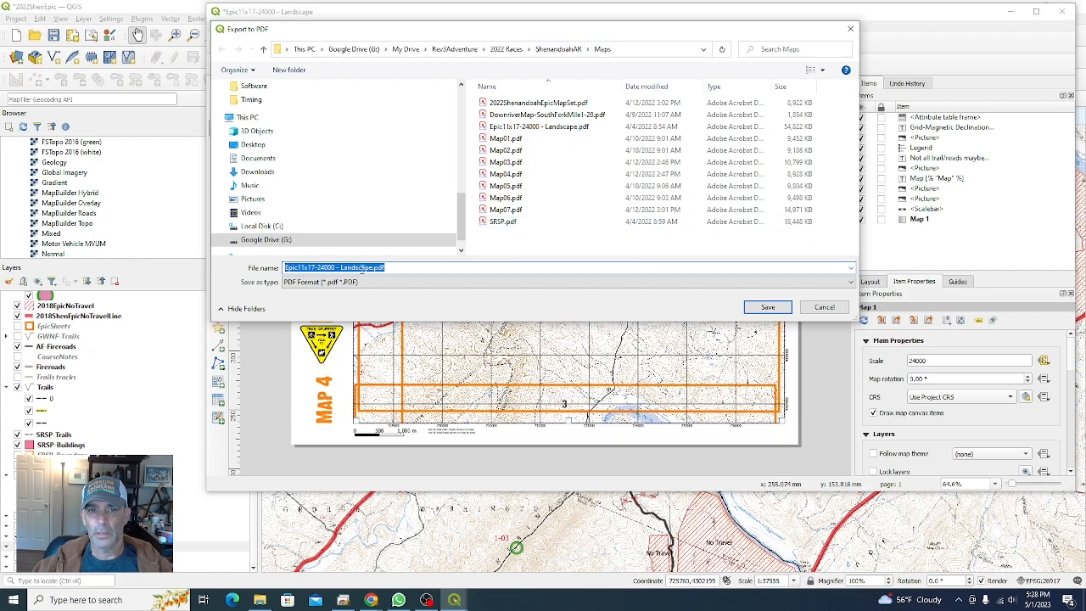
{"action": "left_click", "coordinate": [454, 270]}
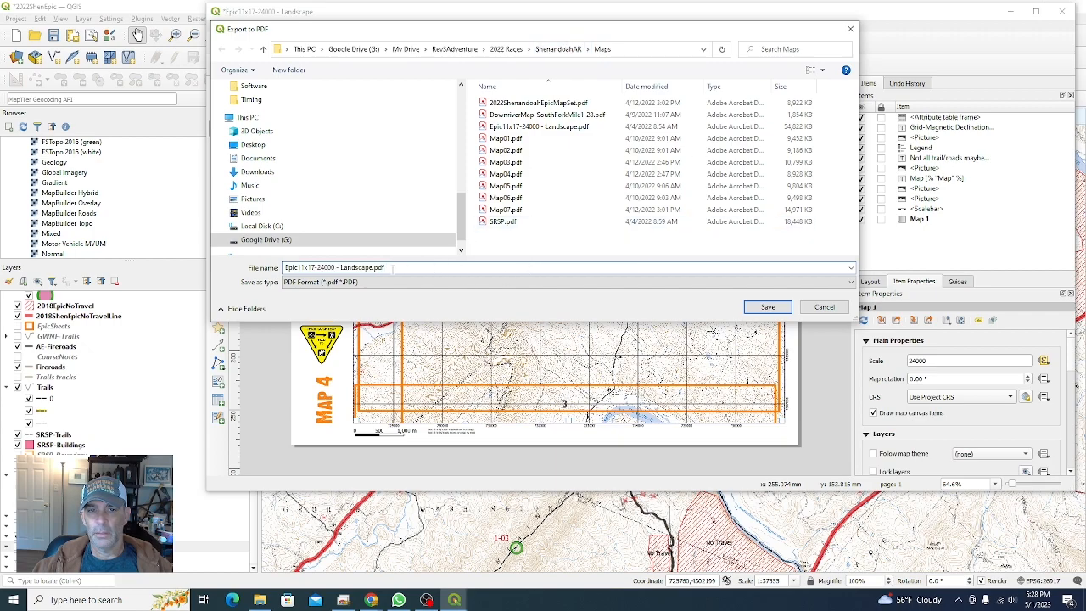
{"action": "type", "text": "Test"}
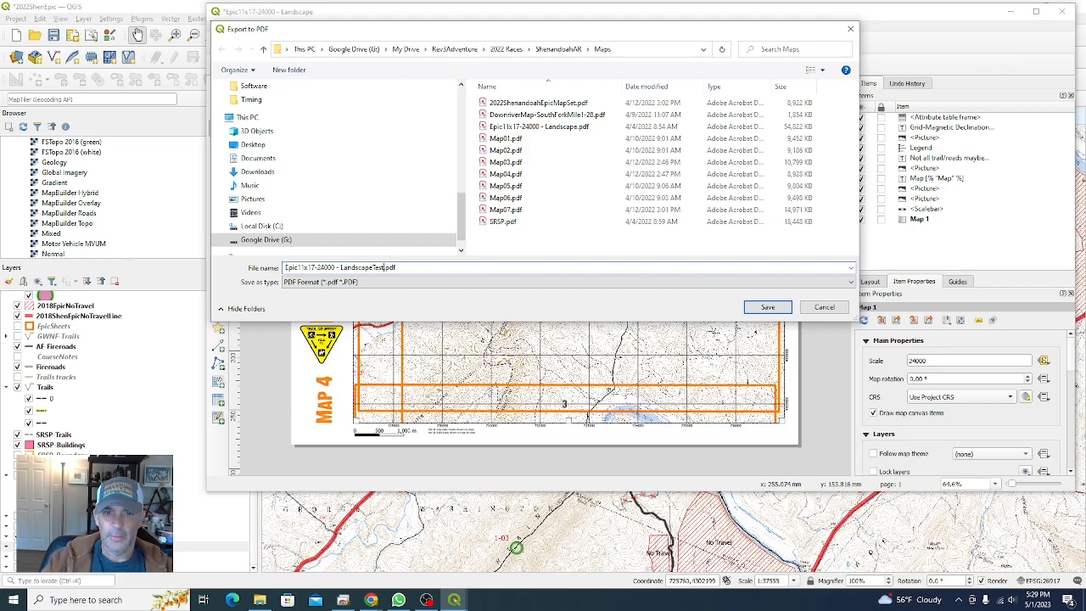
{"action": "left_click", "coordinate": [767, 307]}
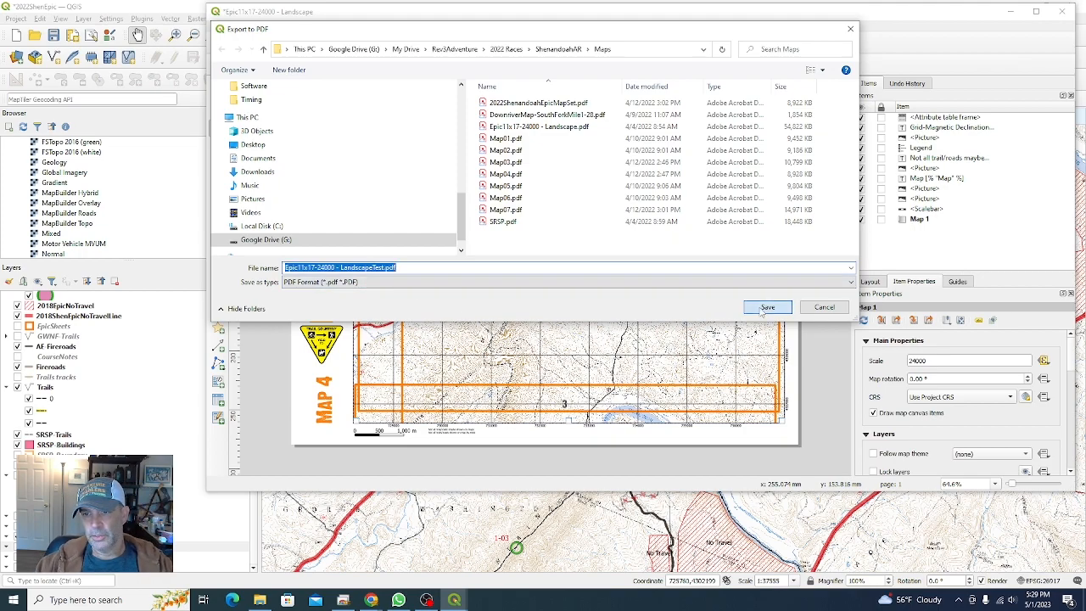
{"action": "left_click", "coordinate": [553, 495]}
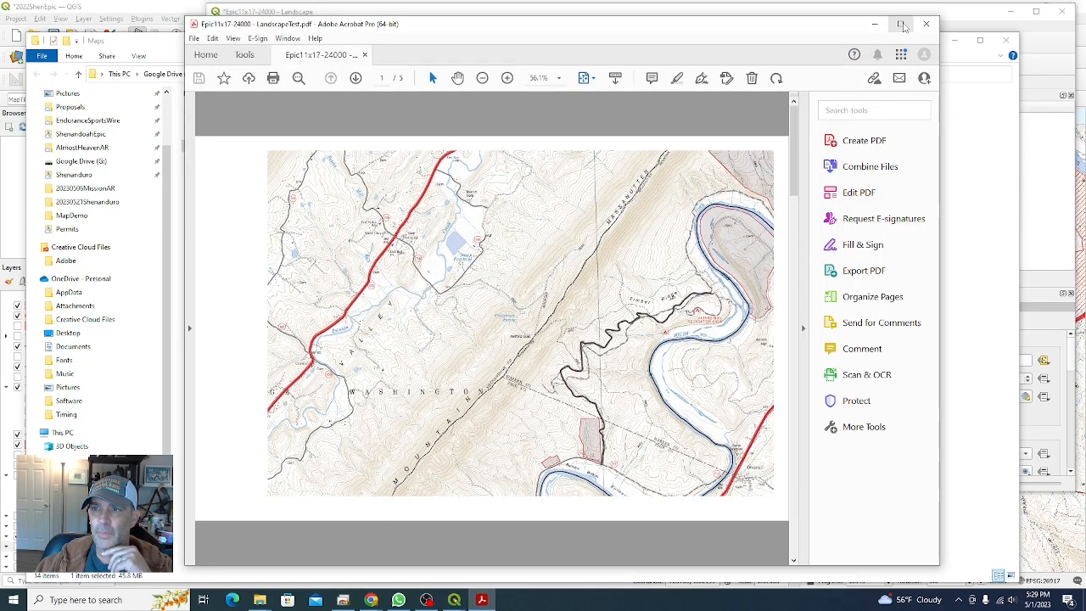
Step: Review the pages of the exported LandscapeTest PDF
{"action": "left_click", "coordinate": [900, 23]}
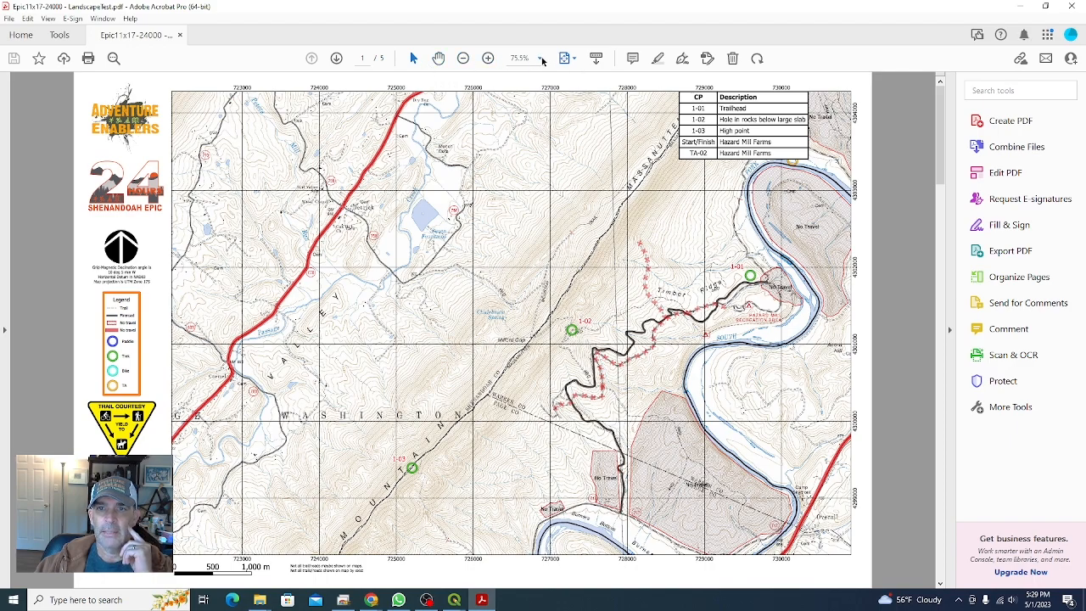
{"action": "scroll", "coordinate": [840, 197], "scroll_direction": "down", "scroll_amount": 1}
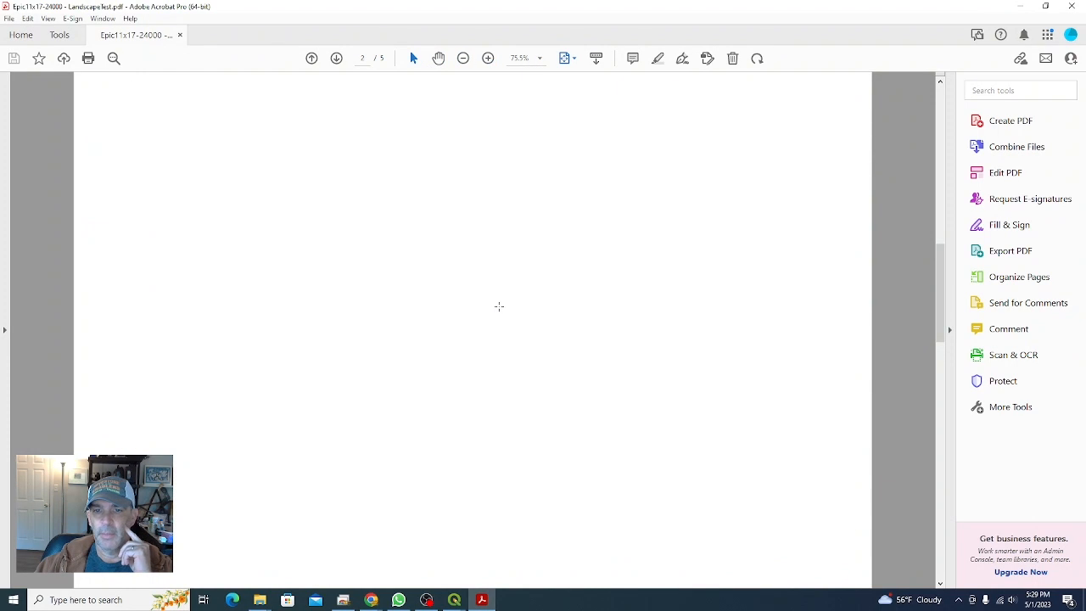
{"action": "scroll", "coordinate": [503, 307], "scroll_direction": "down", "scroll_amount": 3}
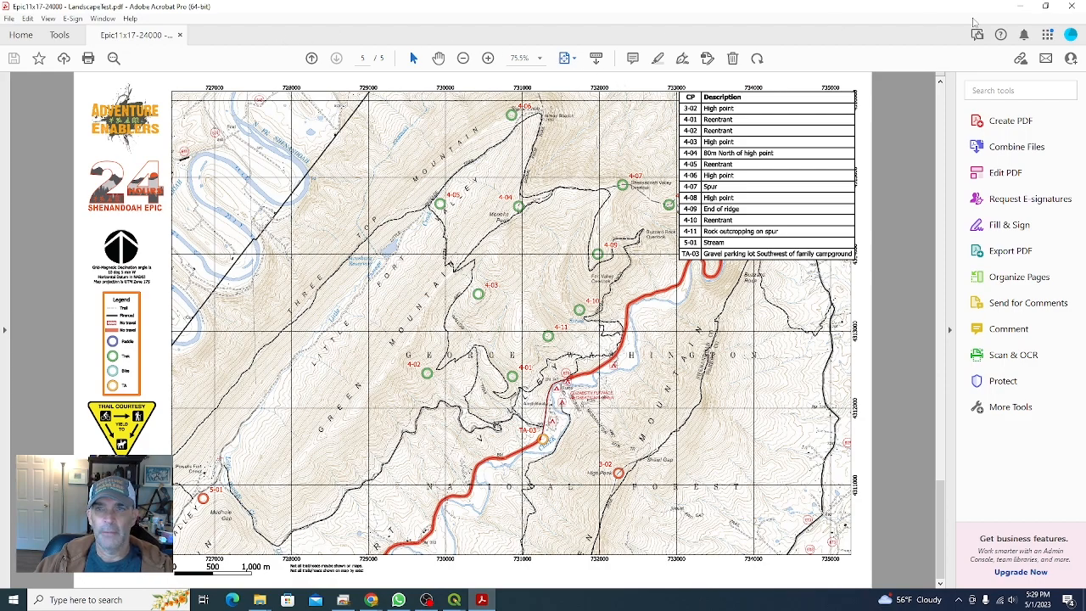
{"action": "left_click", "coordinate": [1020, 8]}
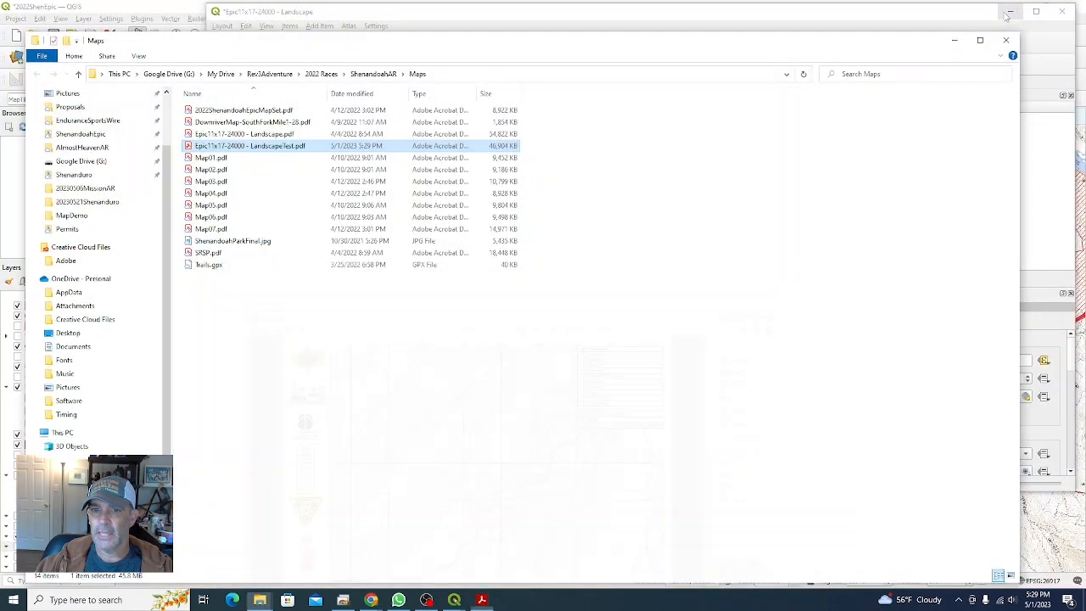
{"action": "left_click", "coordinate": [953, 40]}
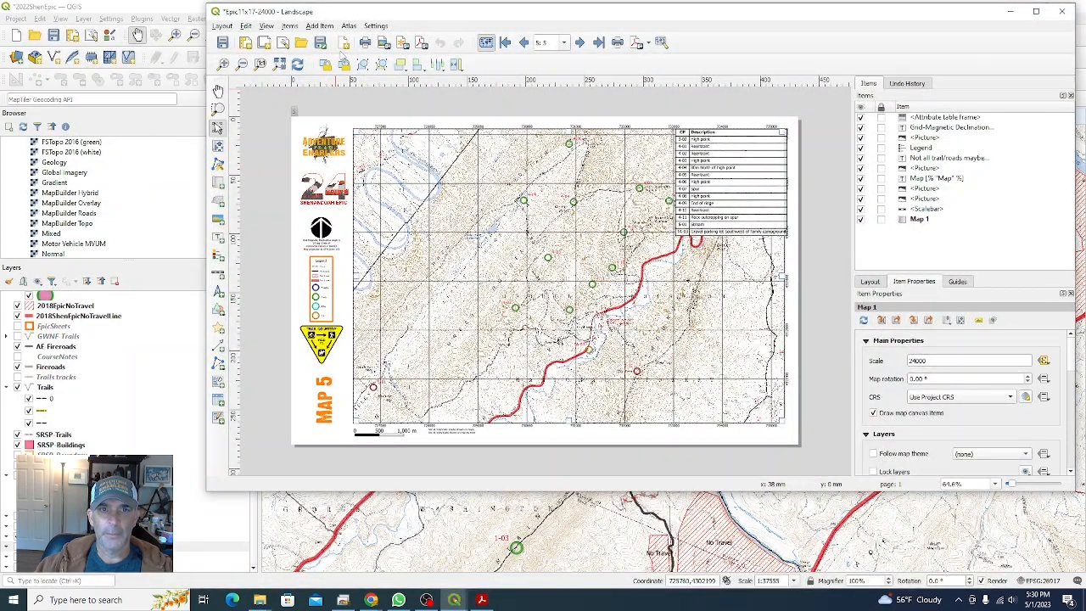
Step: Open the Epic11x17-15000 - SRSP print layout from the Layout Manager
{"action": "left_click", "coordinate": [282, 42]}
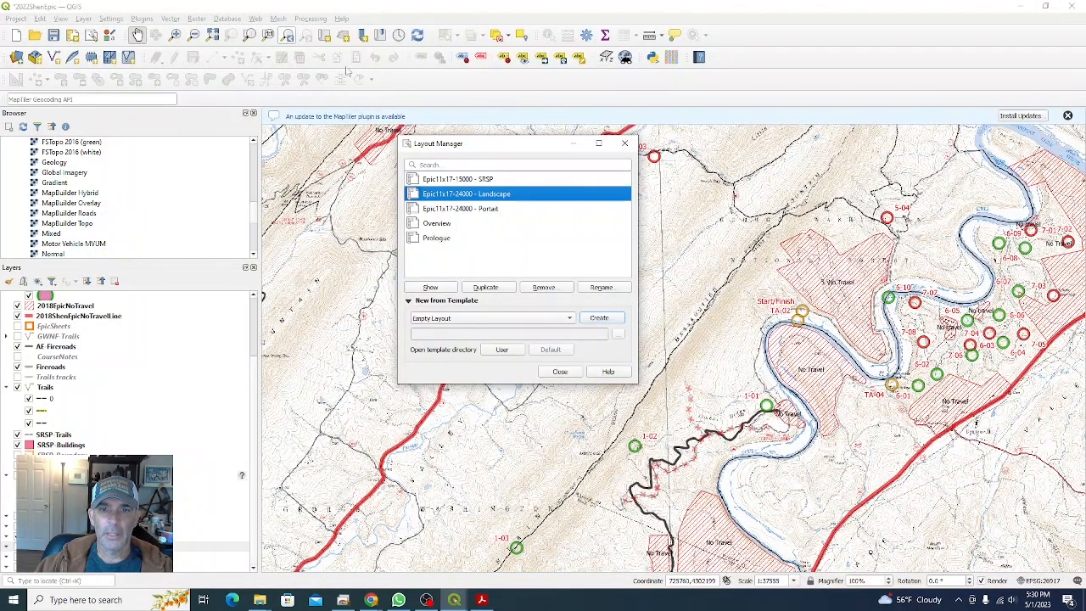
{"action": "left_click", "coordinate": [492, 179]}
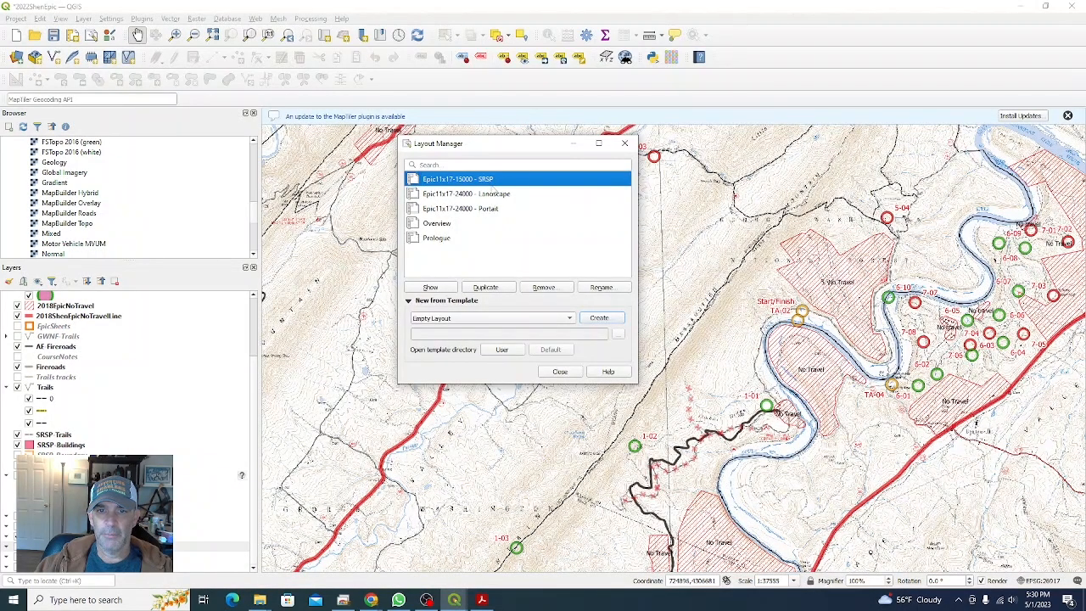
{"action": "double_click", "coordinate": [474, 181]}
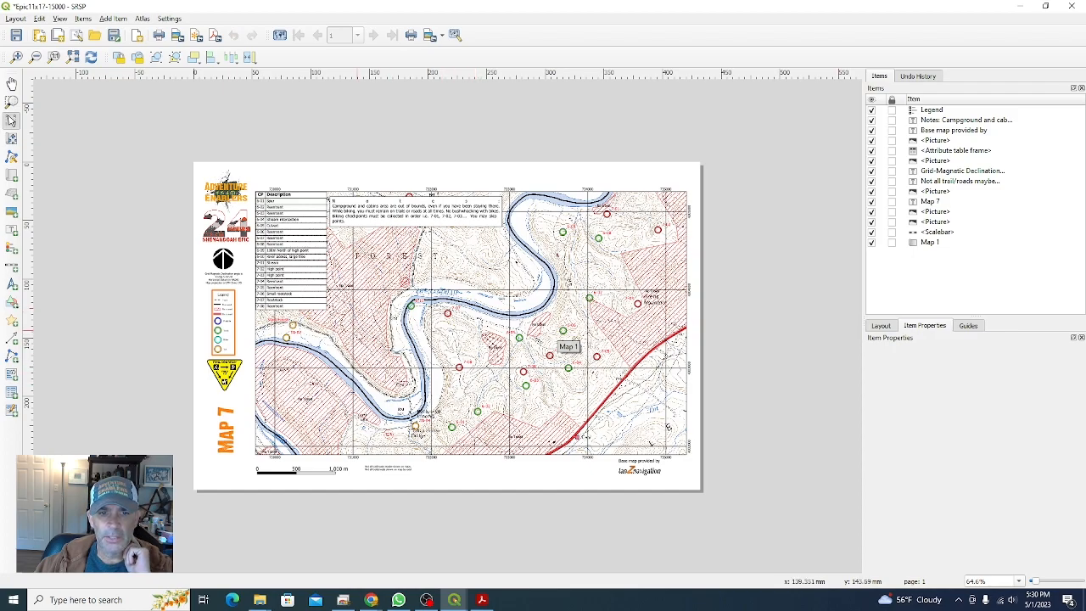
Step: Apply the SRSP map theme to the main map and close the Layout Manager
{"action": "left_click_drag", "start_coordinate": [280, 5], "coordinate": [589, 44]}
{"action": "left_click", "coordinate": [181, 375]}
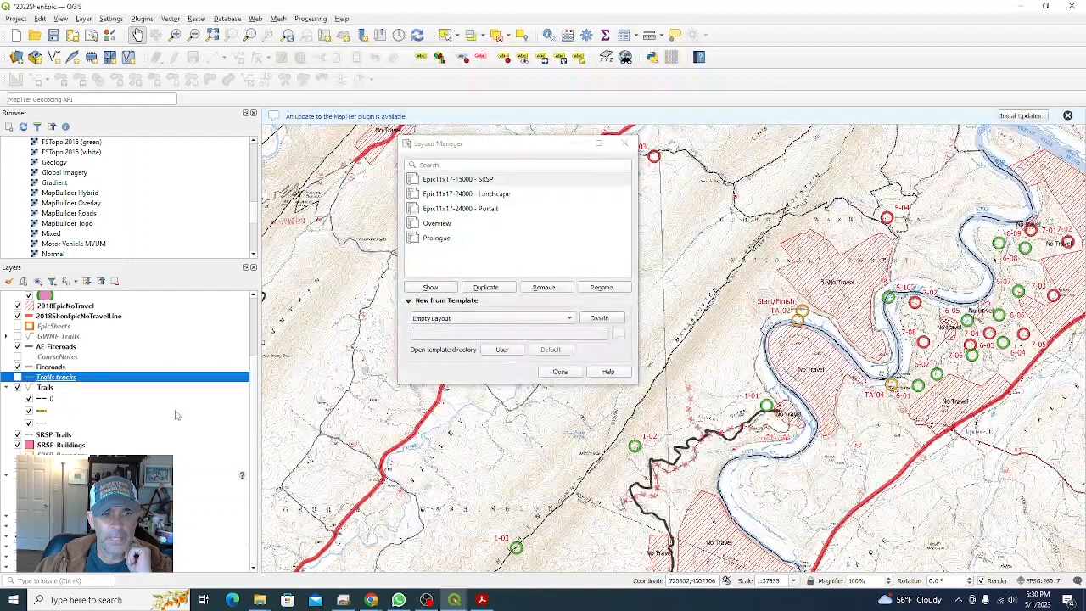
{"action": "scroll", "coordinate": [131, 387], "scroll_direction": "up", "scroll_amount": 1}
{"action": "scroll", "coordinate": [131, 388], "scroll_direction": "up", "scroll_amount": 2}
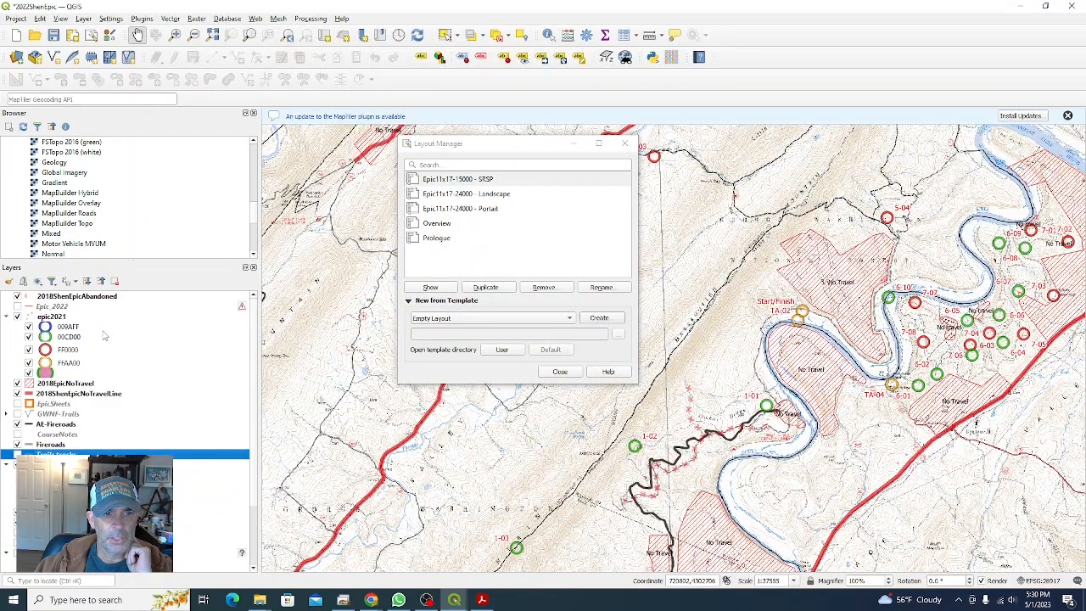
{"action": "left_click", "coordinate": [52, 281]}
{"action": "left_click", "coordinate": [37, 283]}
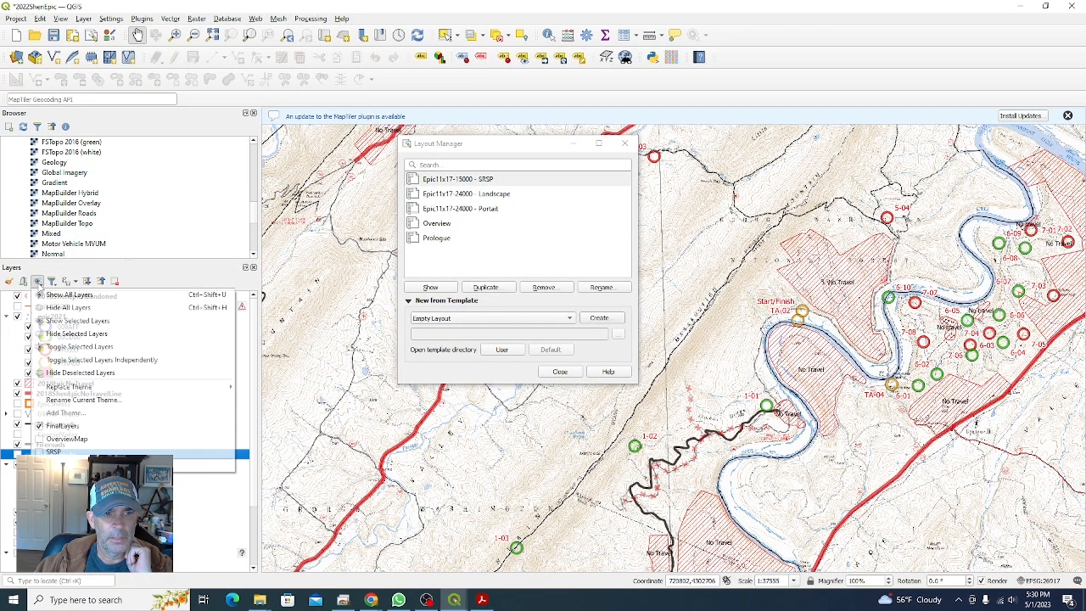
{"action": "left_click", "coordinate": [66, 439]}
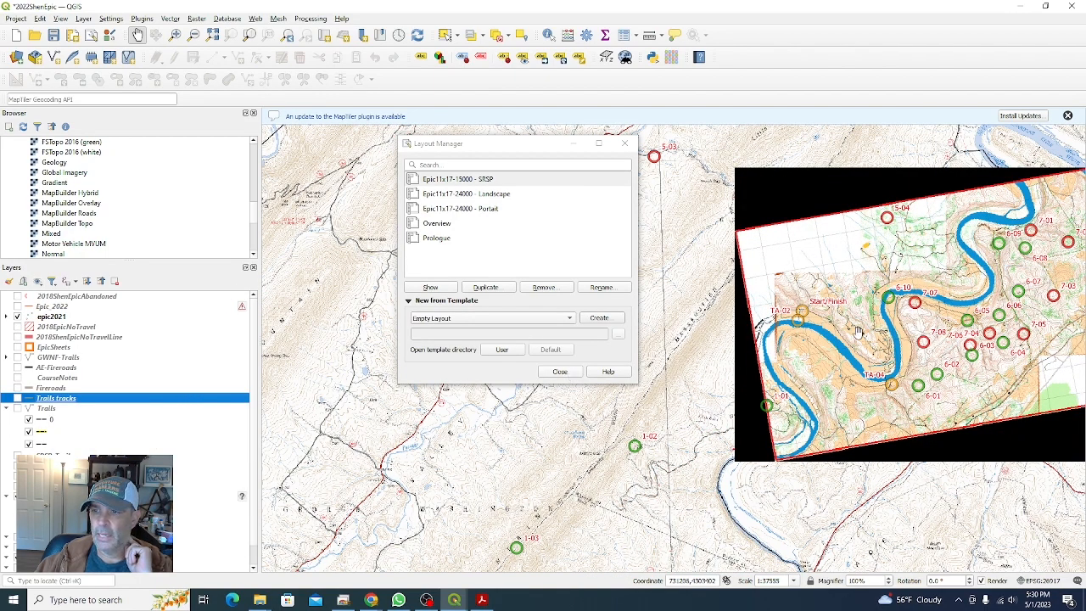
{"action": "left_click", "coordinate": [560, 371]}
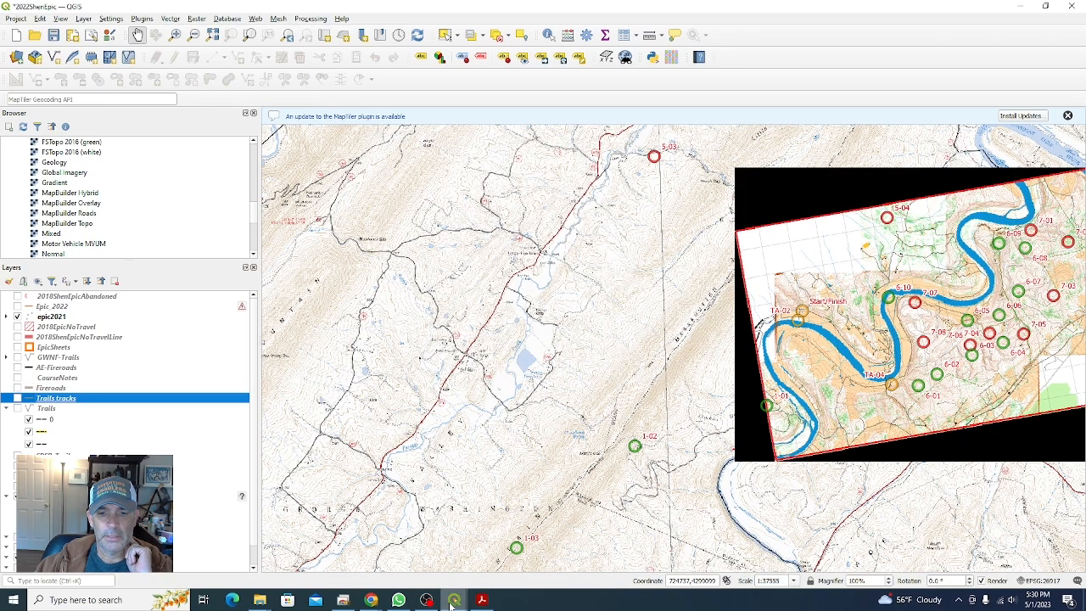
Step: Export the SRSP layout to PDF as Epic11x17-15000 - SRSP.pdf with the default export options
{"action": "mouse_move", "coordinate": [454, 600]}
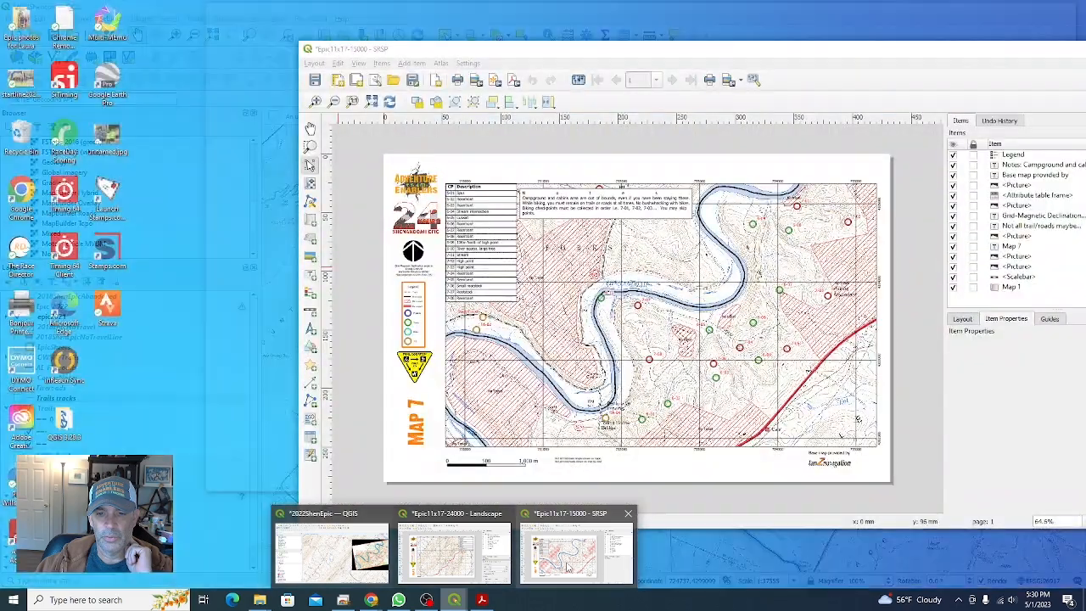
{"action": "left_click", "coordinate": [567, 568]}
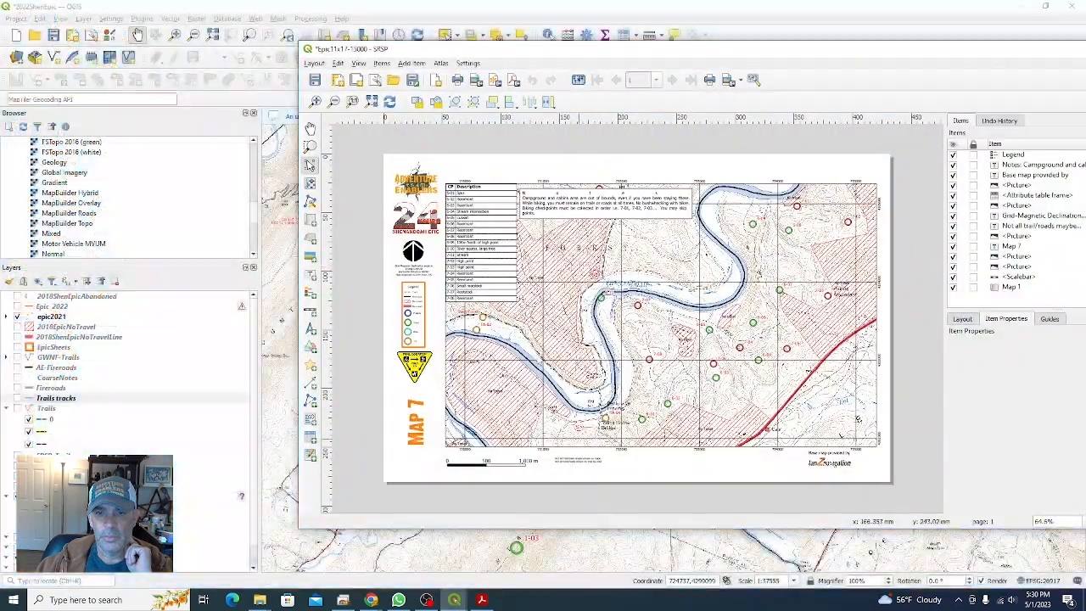
{"action": "left_click_drag", "start_coordinate": [546, 55], "coordinate": [339, 51]}
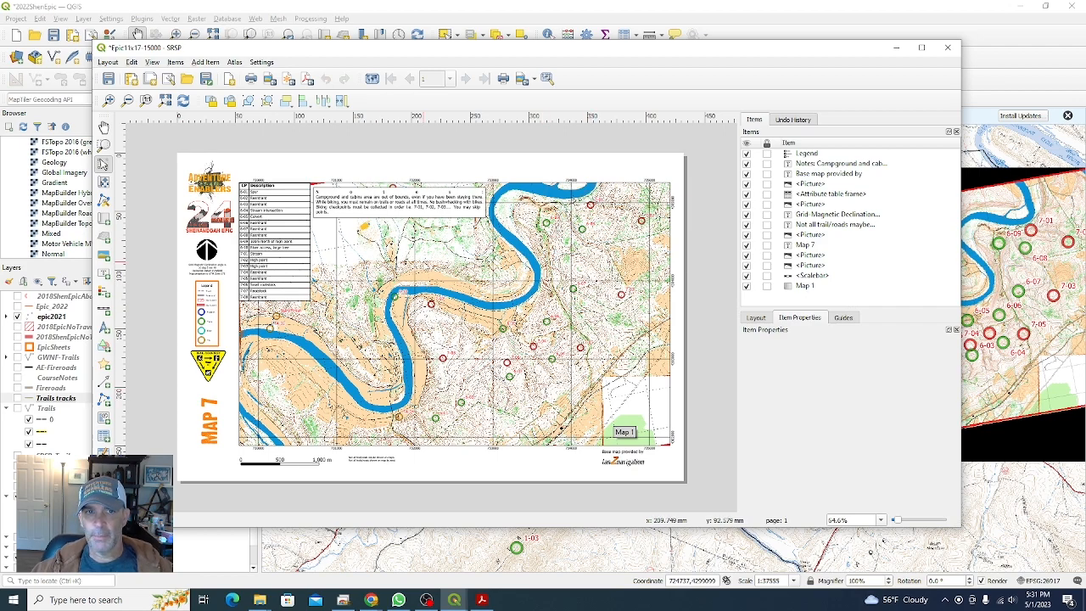
{"action": "left_click", "coordinate": [290, 78]}
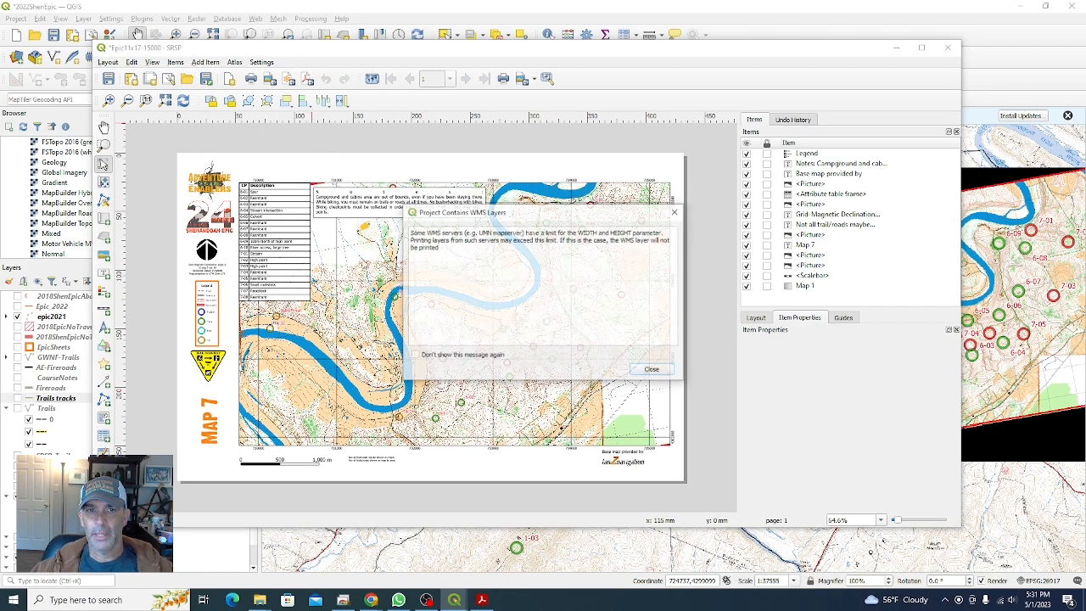
{"action": "left_click", "coordinate": [660, 373]}
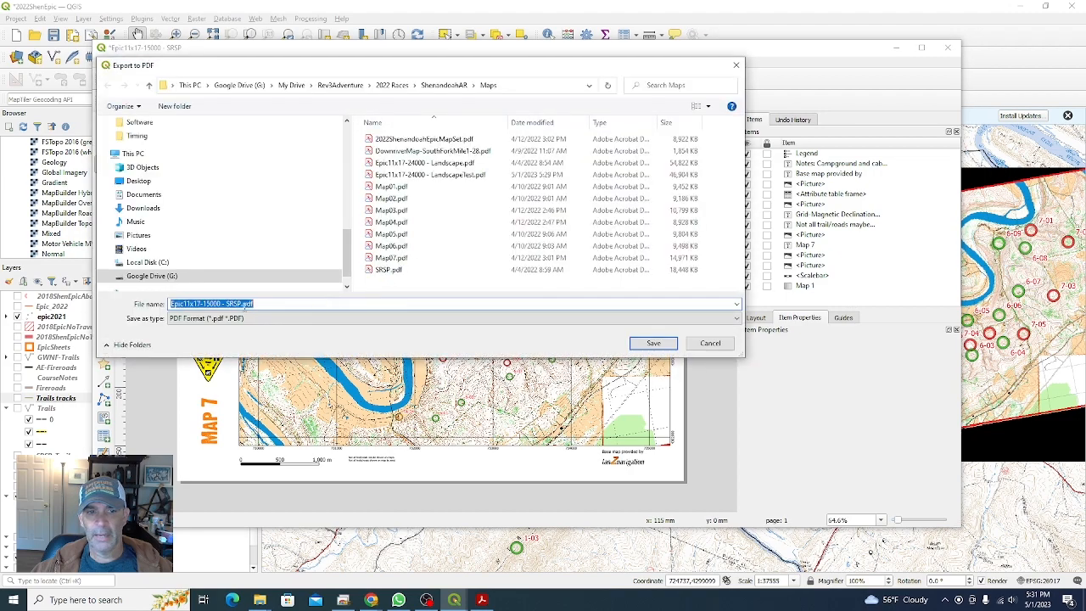
{"action": "left_click", "coordinate": [654, 343]}
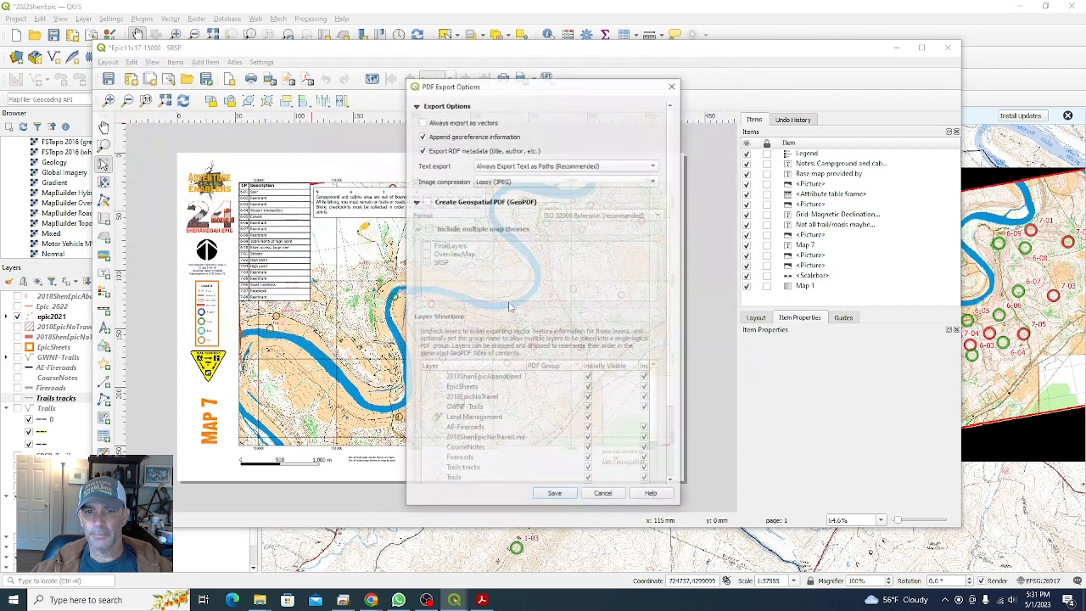
{"action": "left_click", "coordinate": [555, 493]}
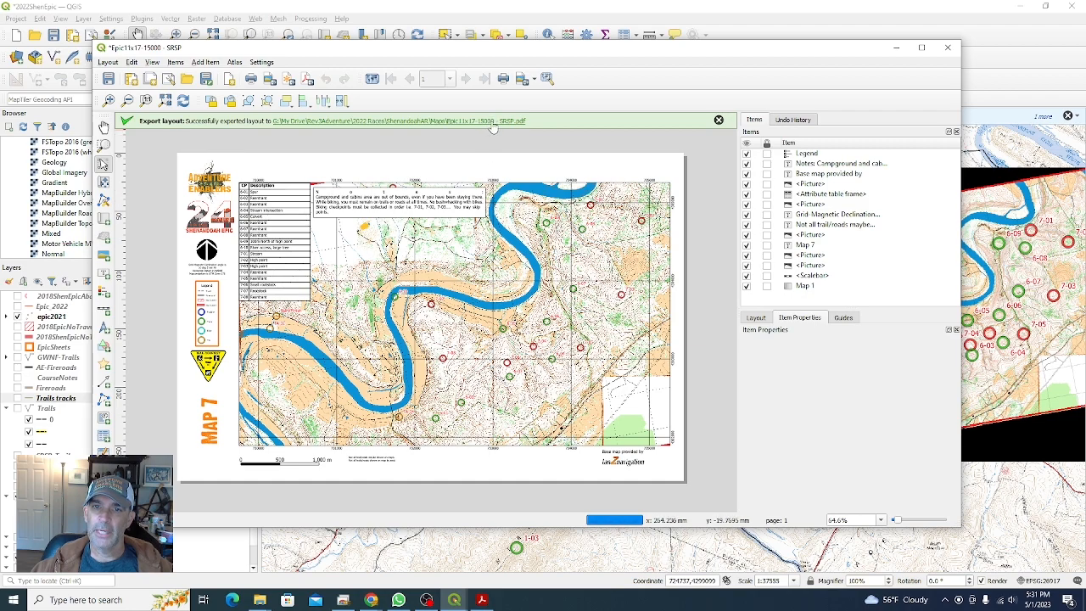
Step: Open and review the exported SRSP PDF, then return to the main map
{"action": "left_click", "coordinate": [493, 124]}
{"action": "double_click", "coordinate": [261, 279]}
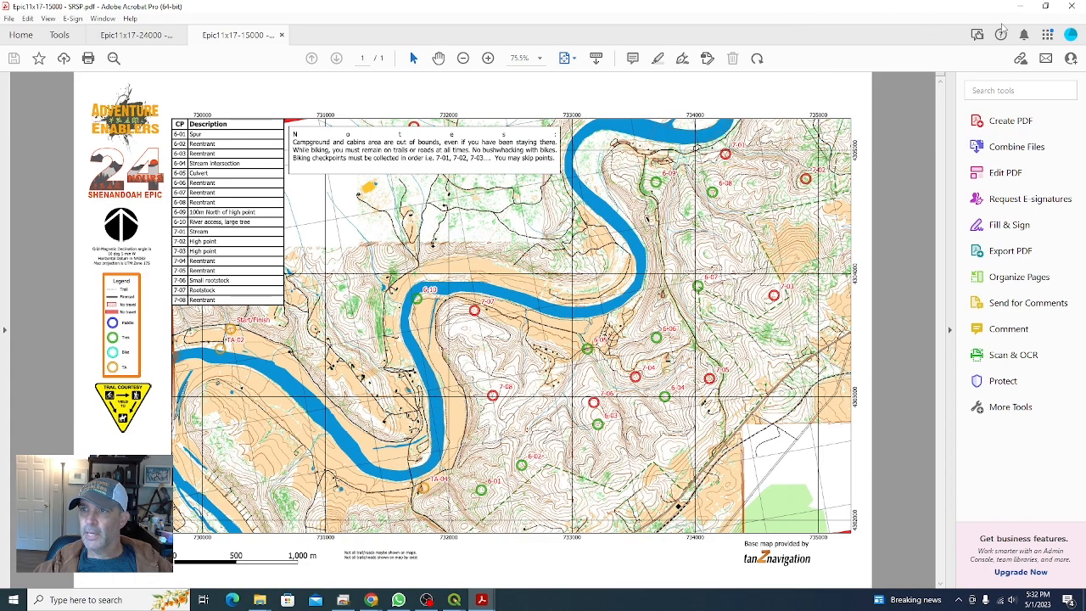
{"action": "left_click", "coordinate": [1020, 6]}
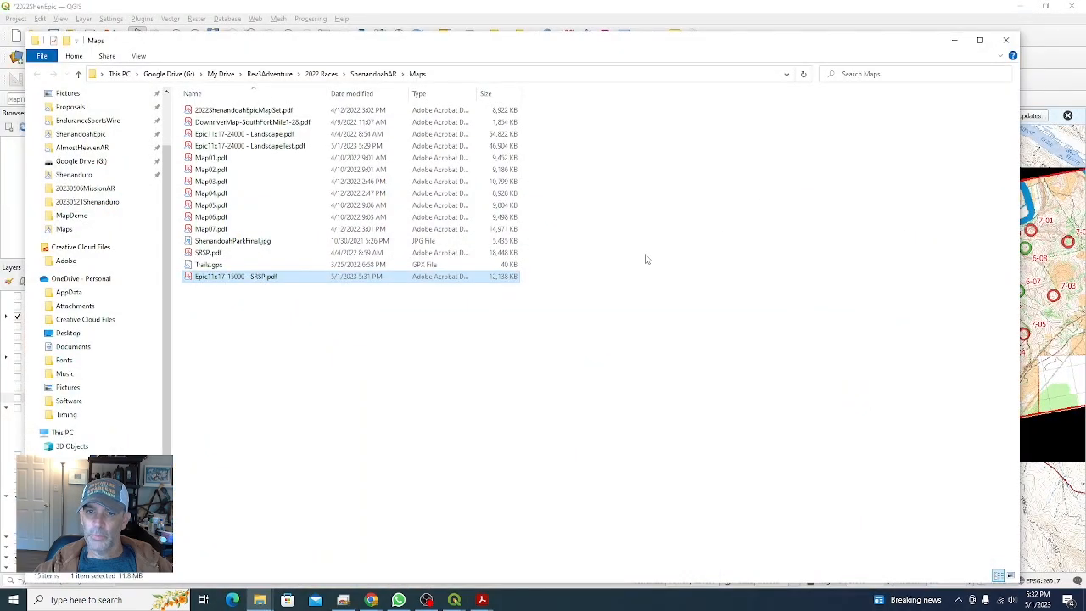
{"action": "left_click", "coordinate": [953, 40]}
{"action": "left_click", "coordinate": [895, 48]}
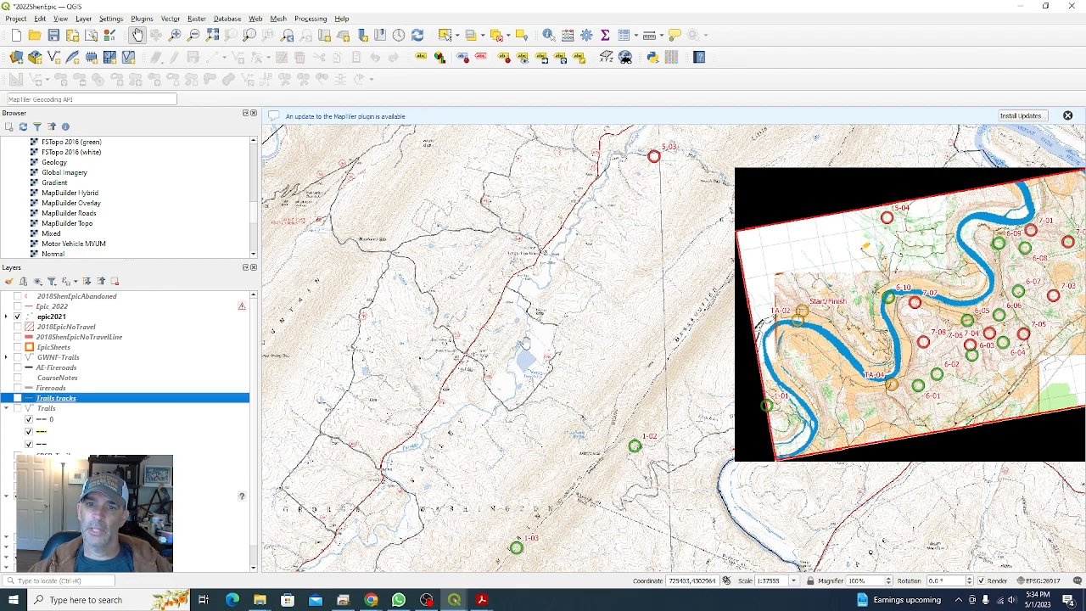
{"action": "left_click_drag", "start_coordinate": [572, 363], "coordinate": [570, 346]}
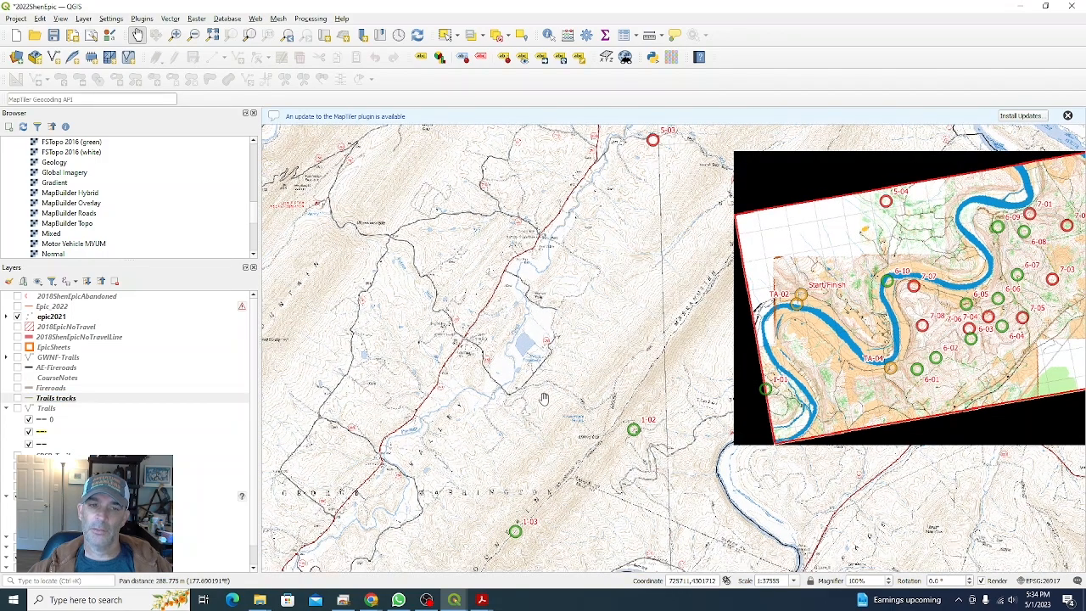